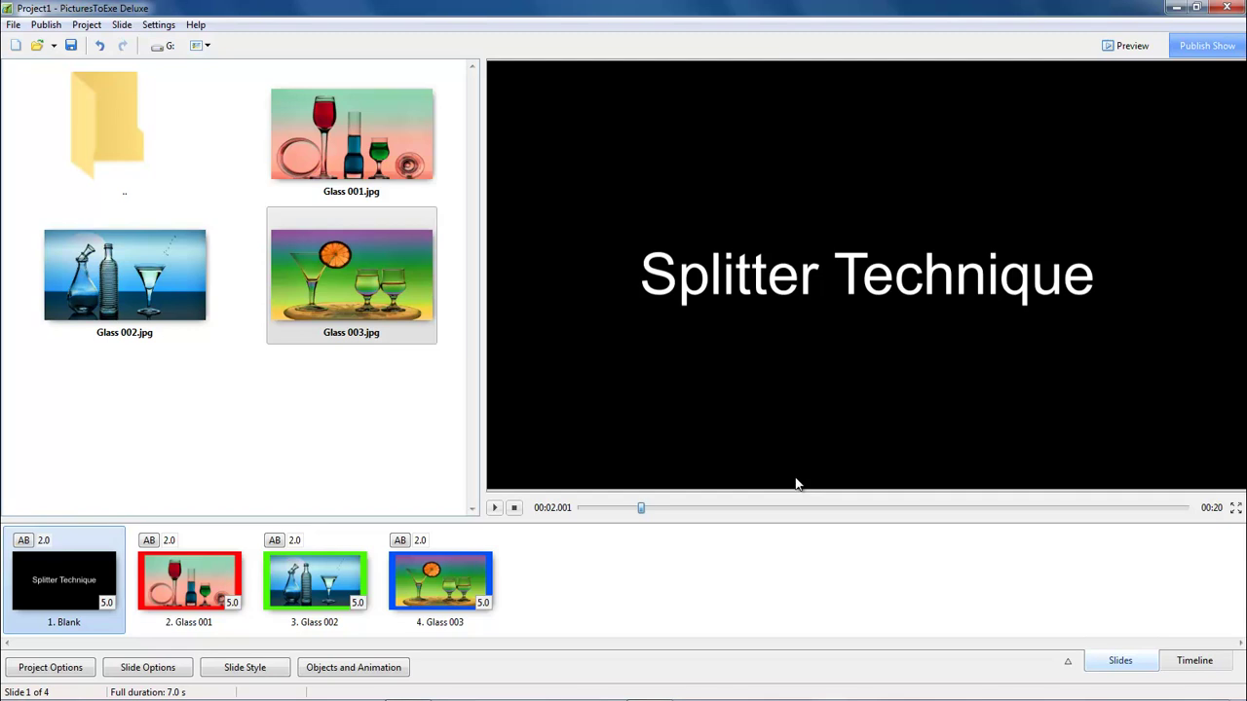
# - Look through the Glass 001, Glass 002 and Glass 003 slides and examine the image's animation settings on slide 2
pyautogui.press('Right')
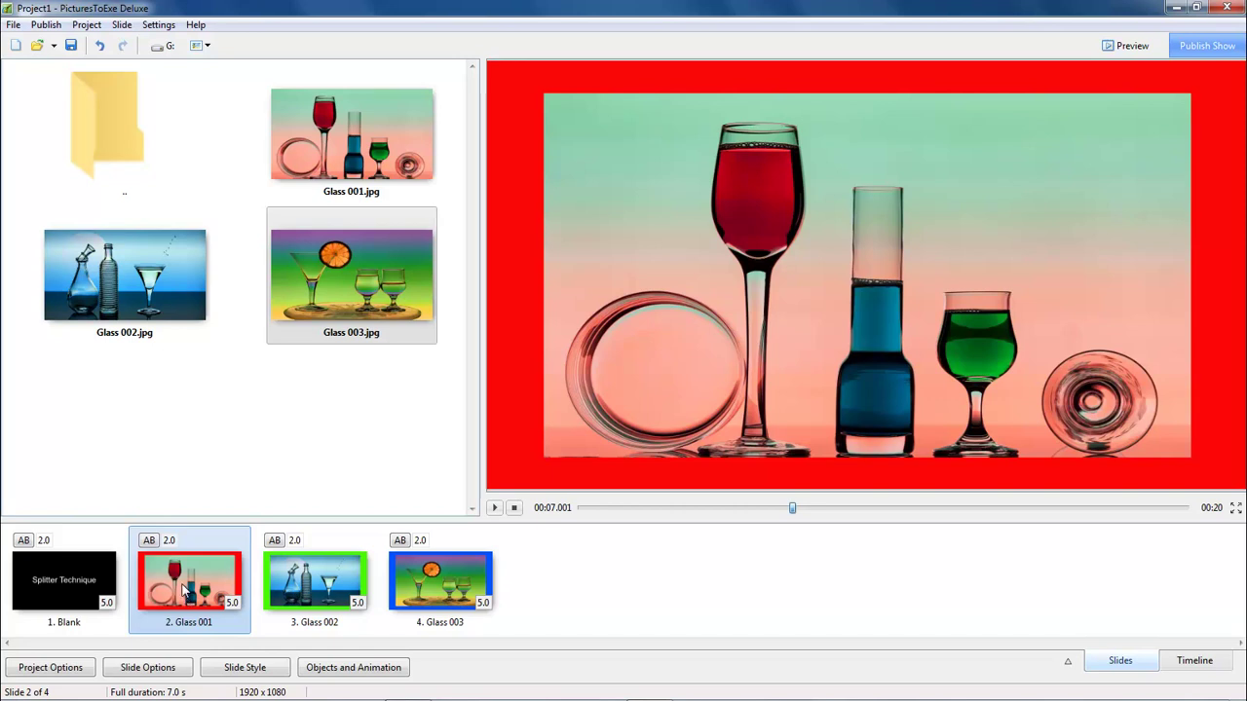
pyautogui.click(299, 588)
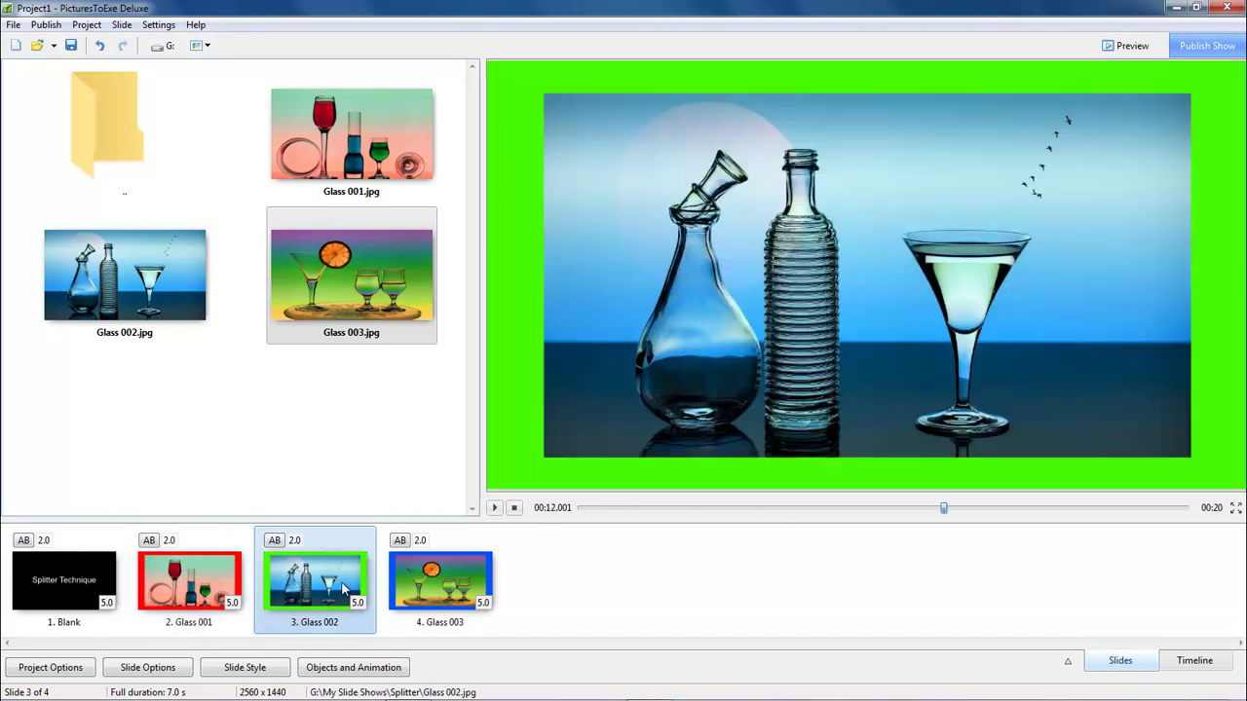
pyautogui.click(424, 587)
pyautogui.click(185, 596)
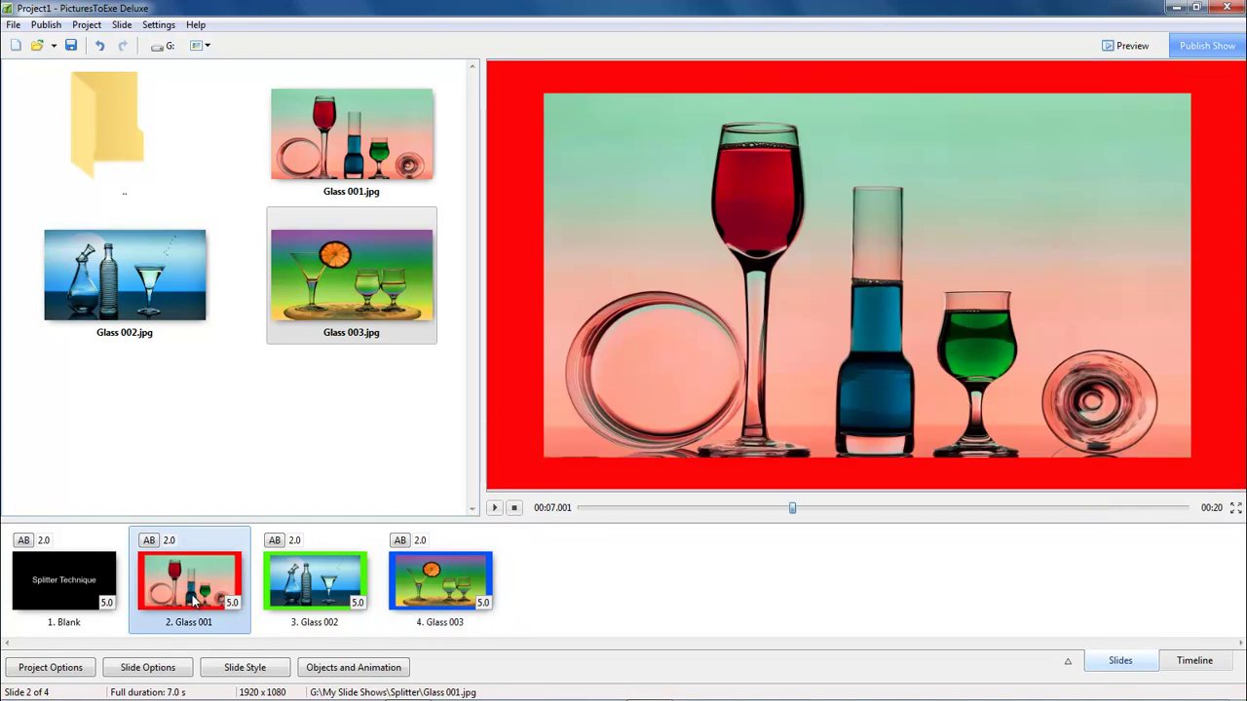
pyautogui.click(341, 677)
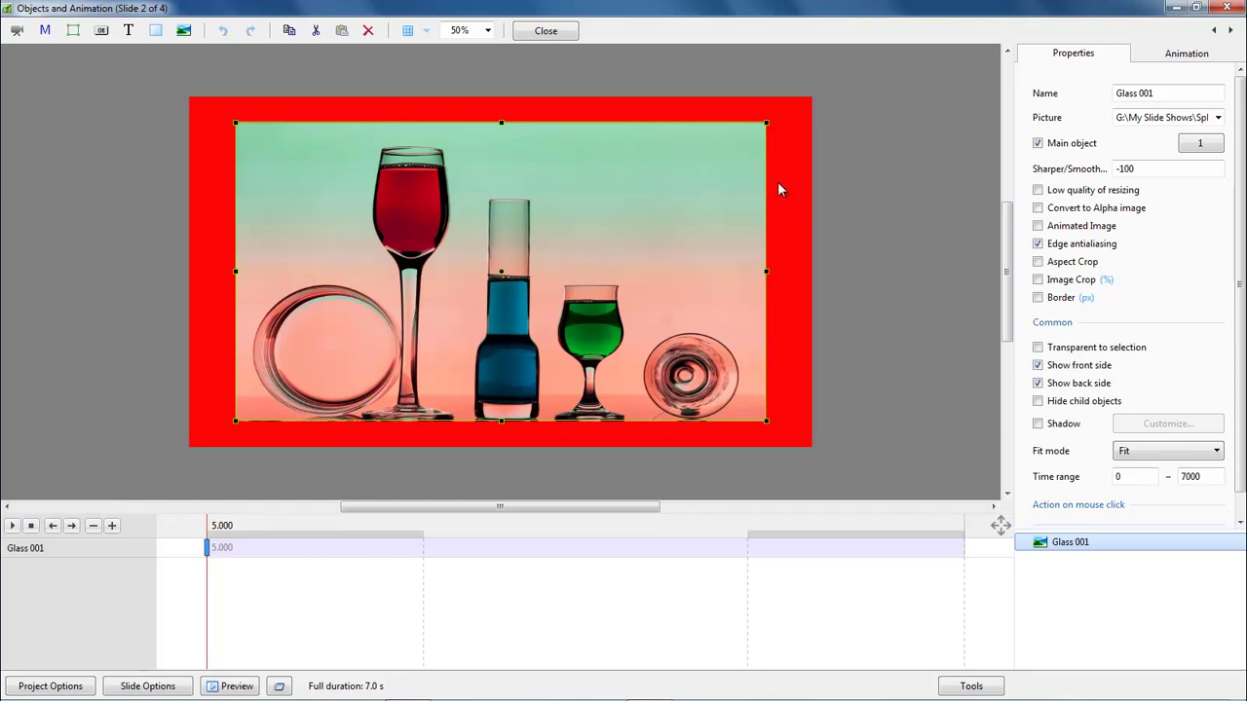
pyautogui.click(1186, 57)
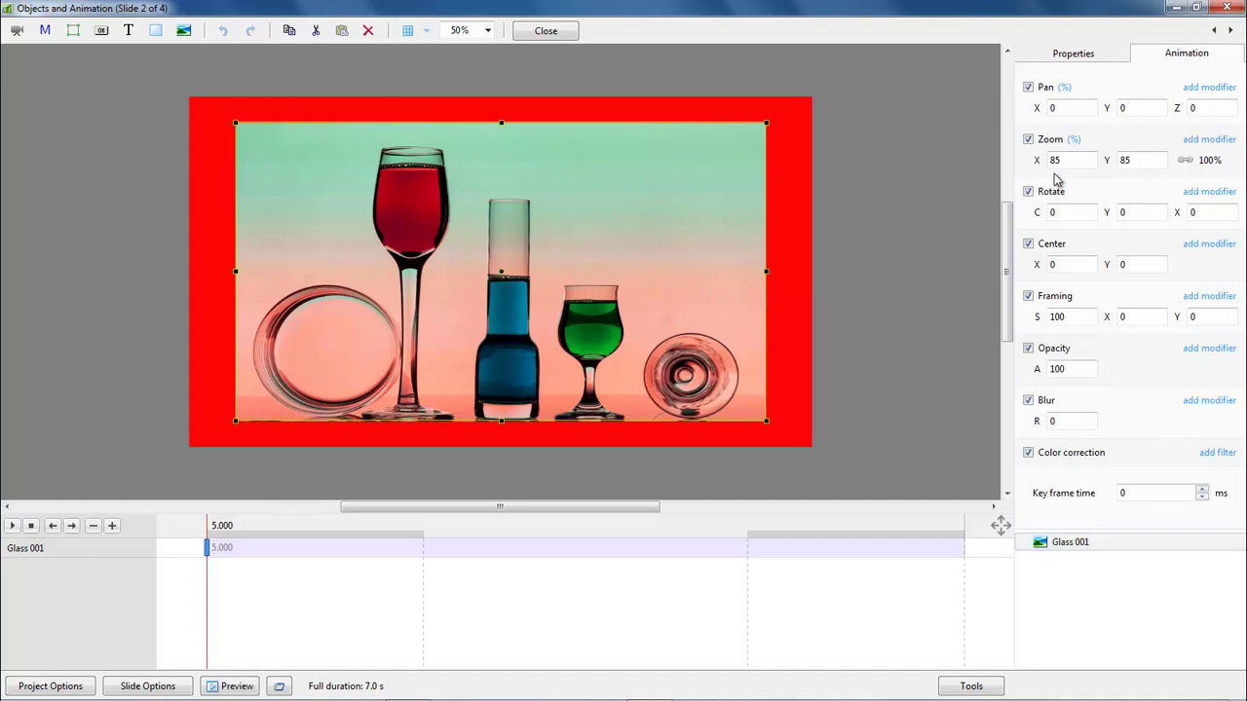
pyautogui.click(544, 32)
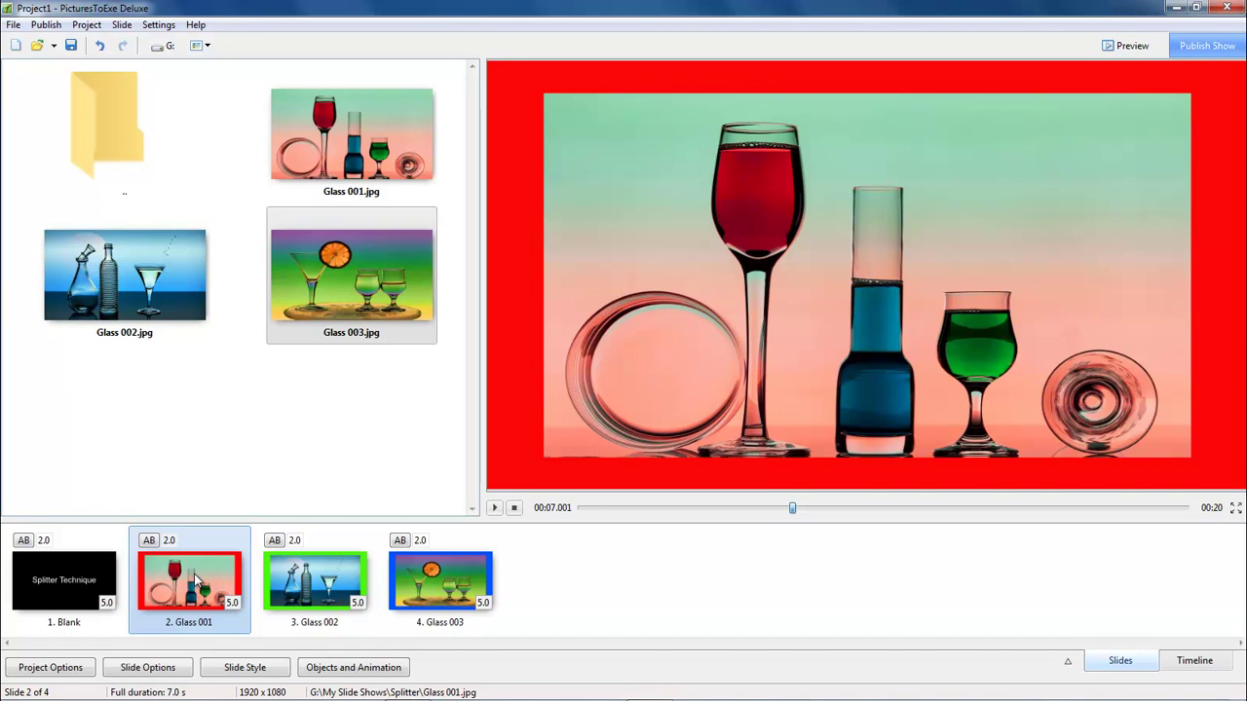
# - Check the transition assigned to slide 2 and play the show in the preview
pyautogui.click(142, 673)
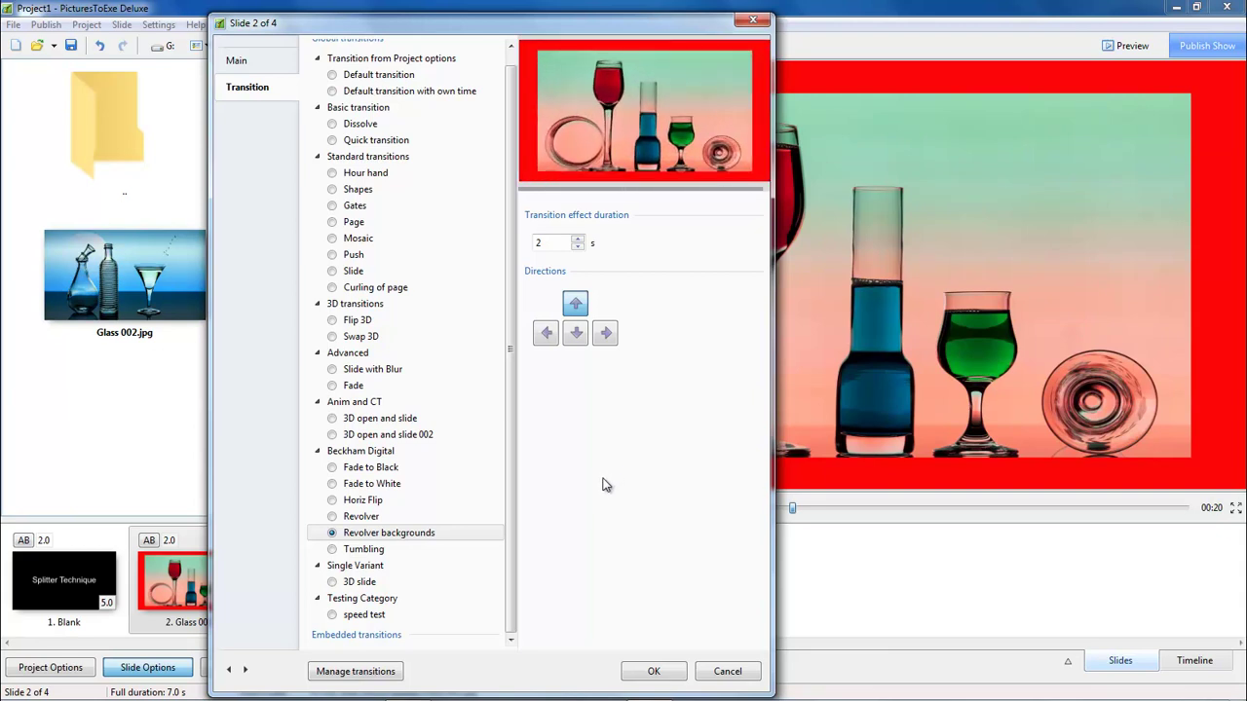
pyautogui.click(721, 673)
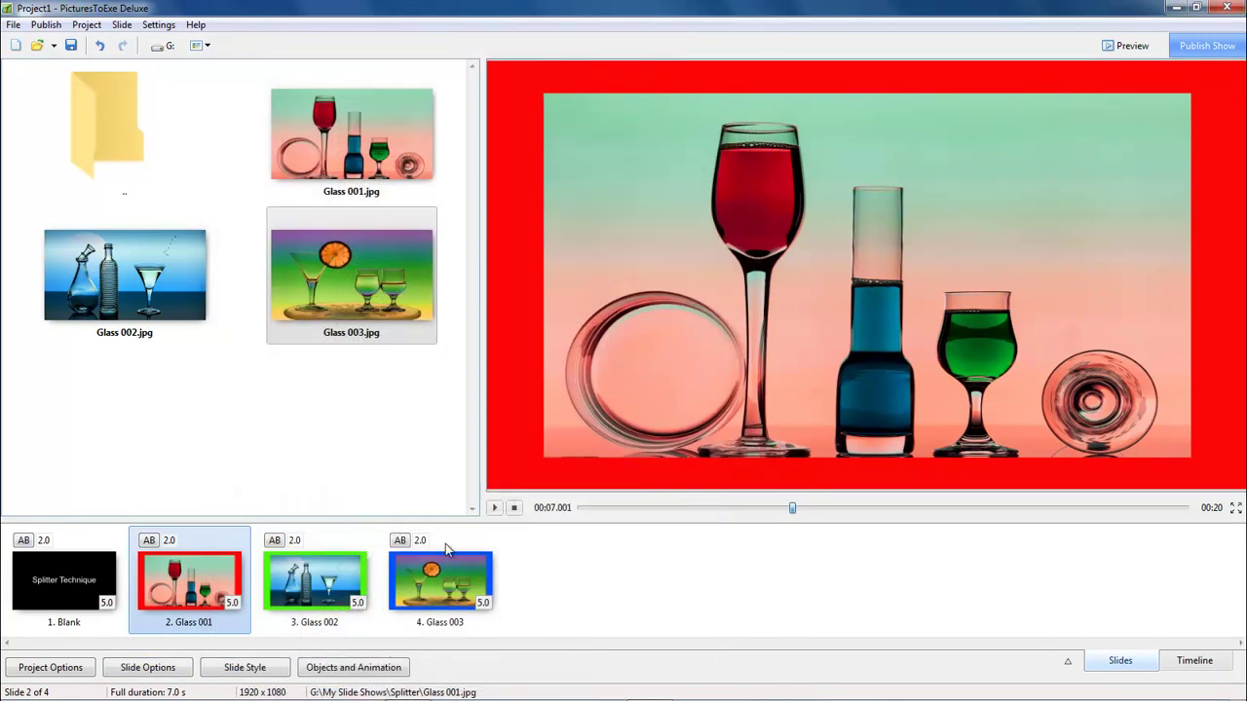
pyautogui.click(495, 509)
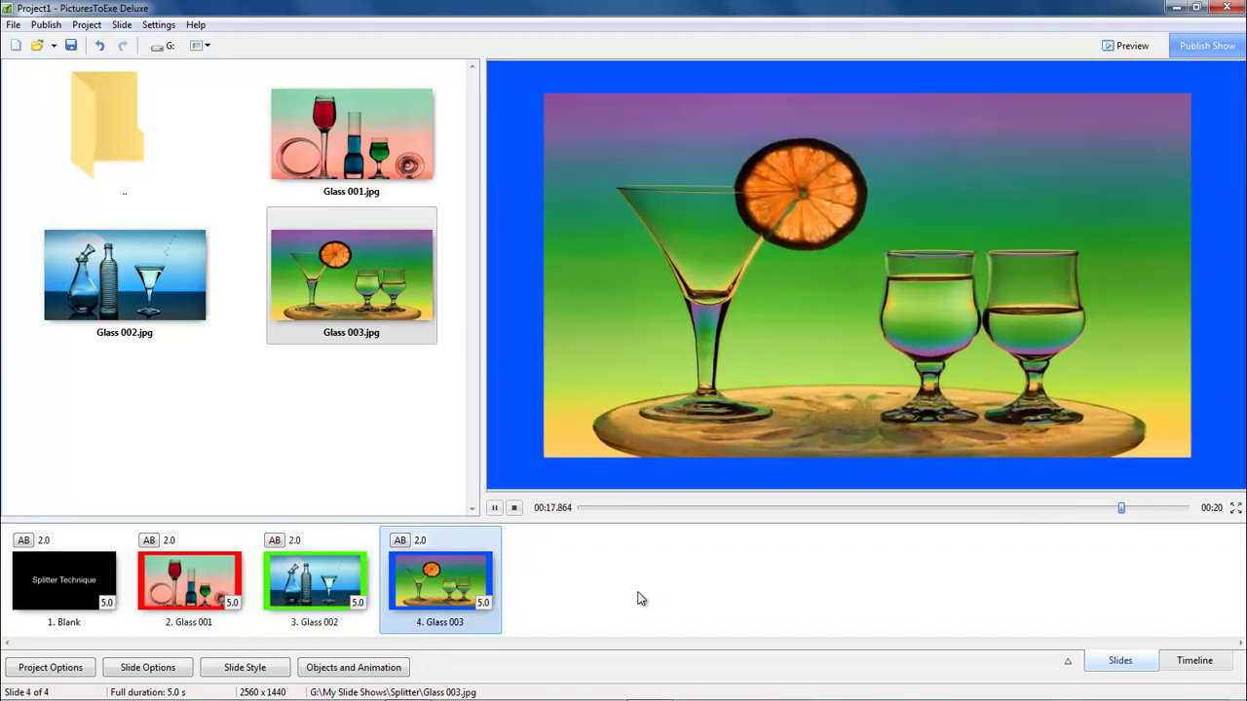
pyautogui.click(515, 509)
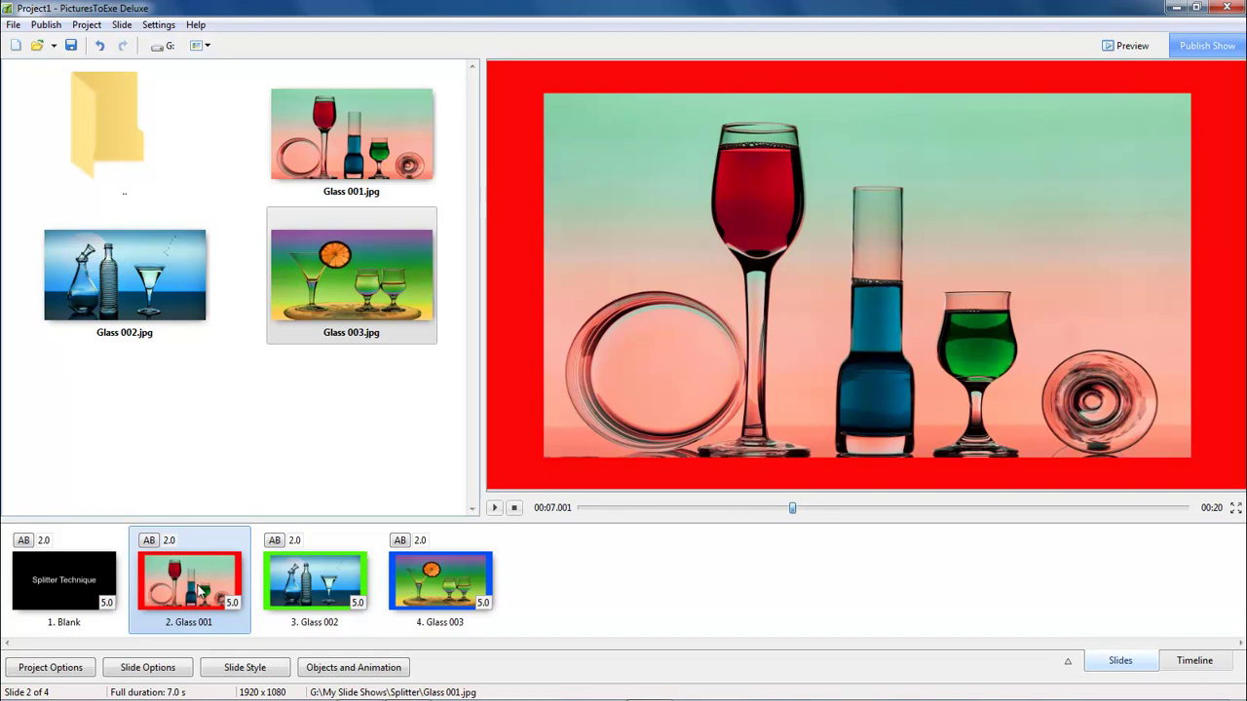
# - Change the Revolver backgrounds transition to use the slide's background with Dissolve and enable transparent background of slides
pyautogui.click(127, 672)
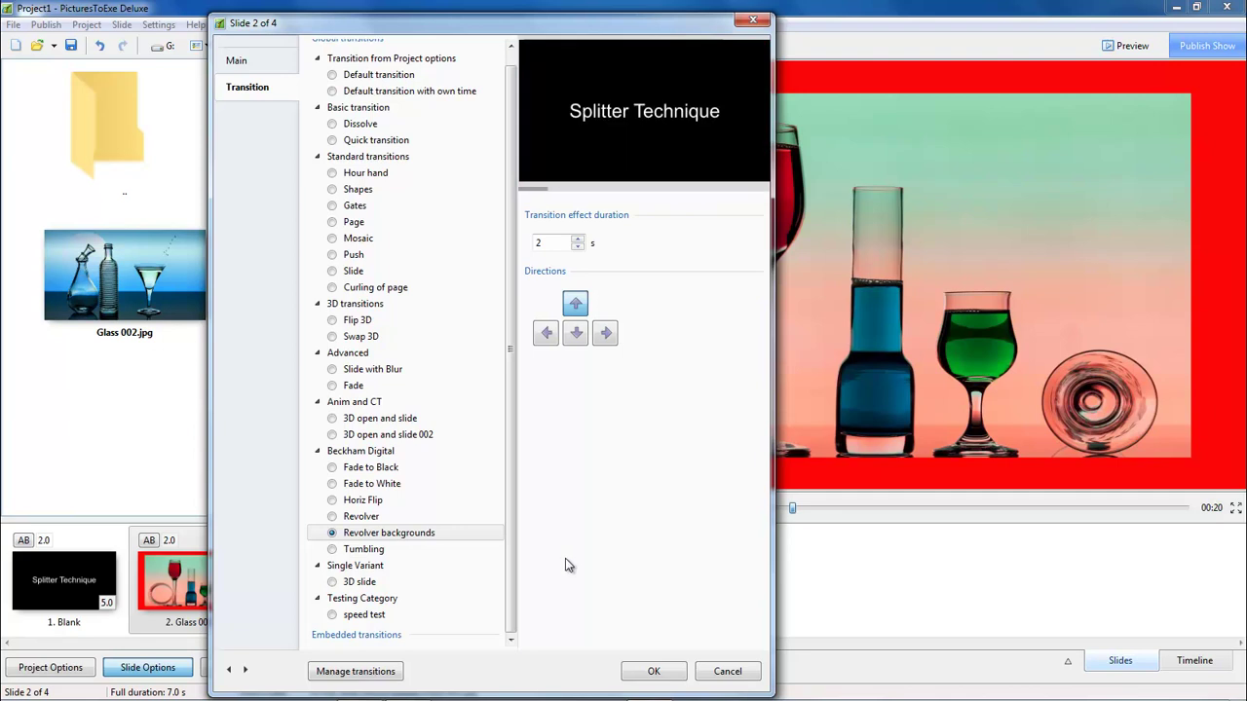
pyautogui.click(349, 672)
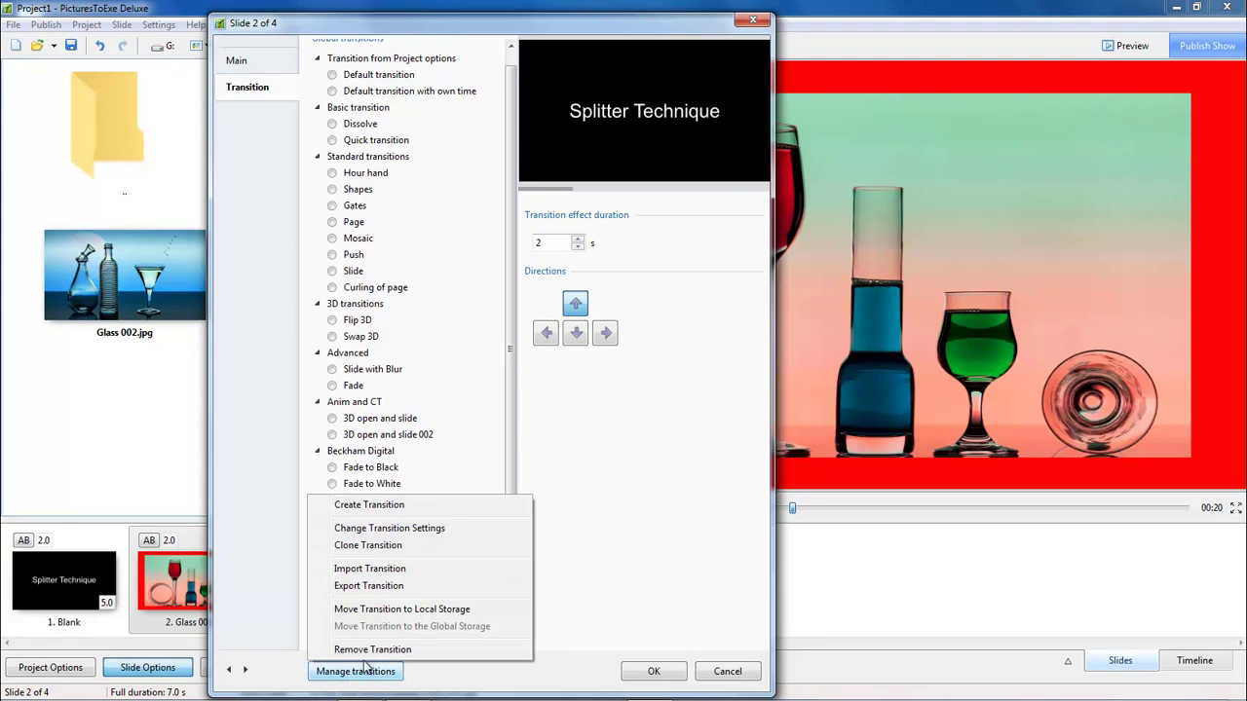
pyautogui.click(397, 529)
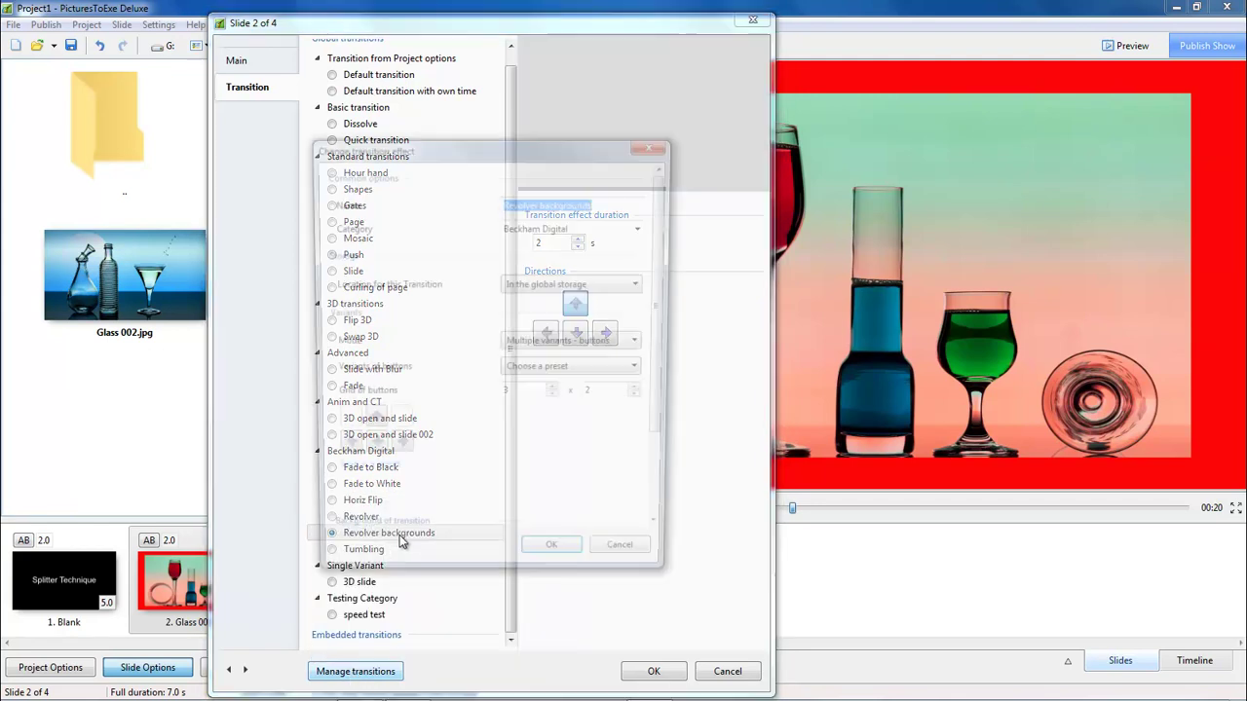
pyautogui.moveTo(668, 292); pyautogui.dragTo(663, 380)
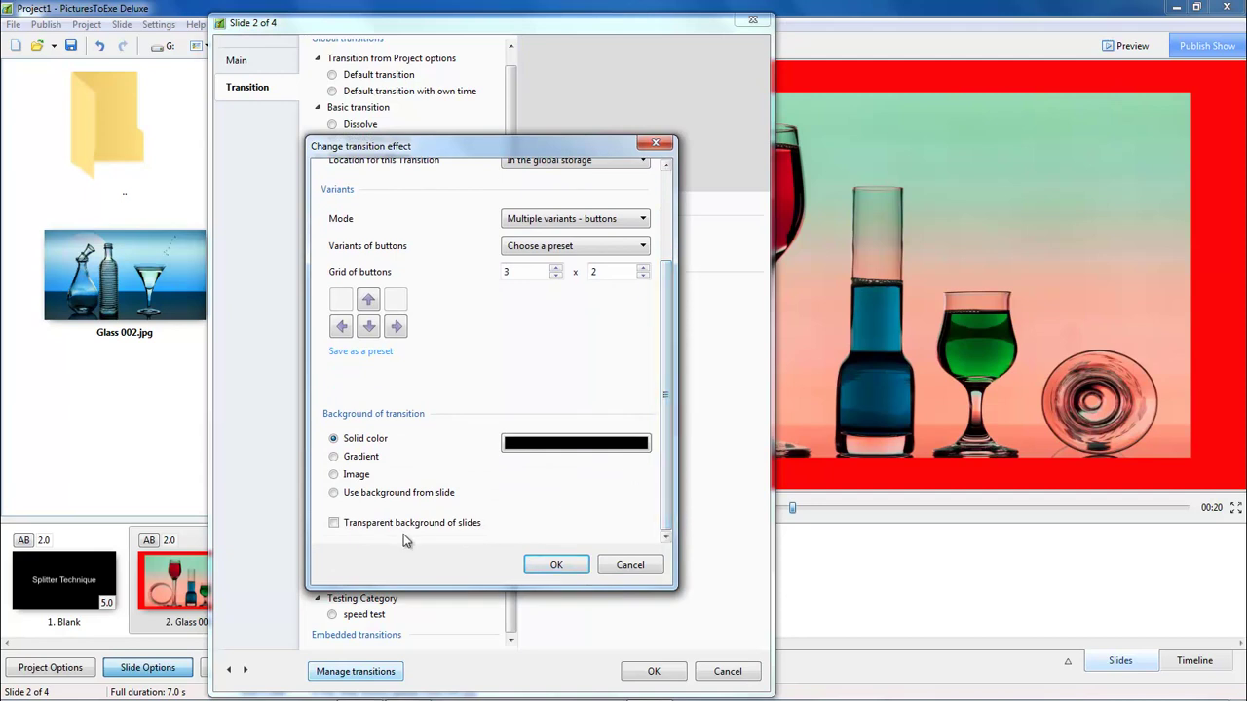
pyautogui.click(334, 494)
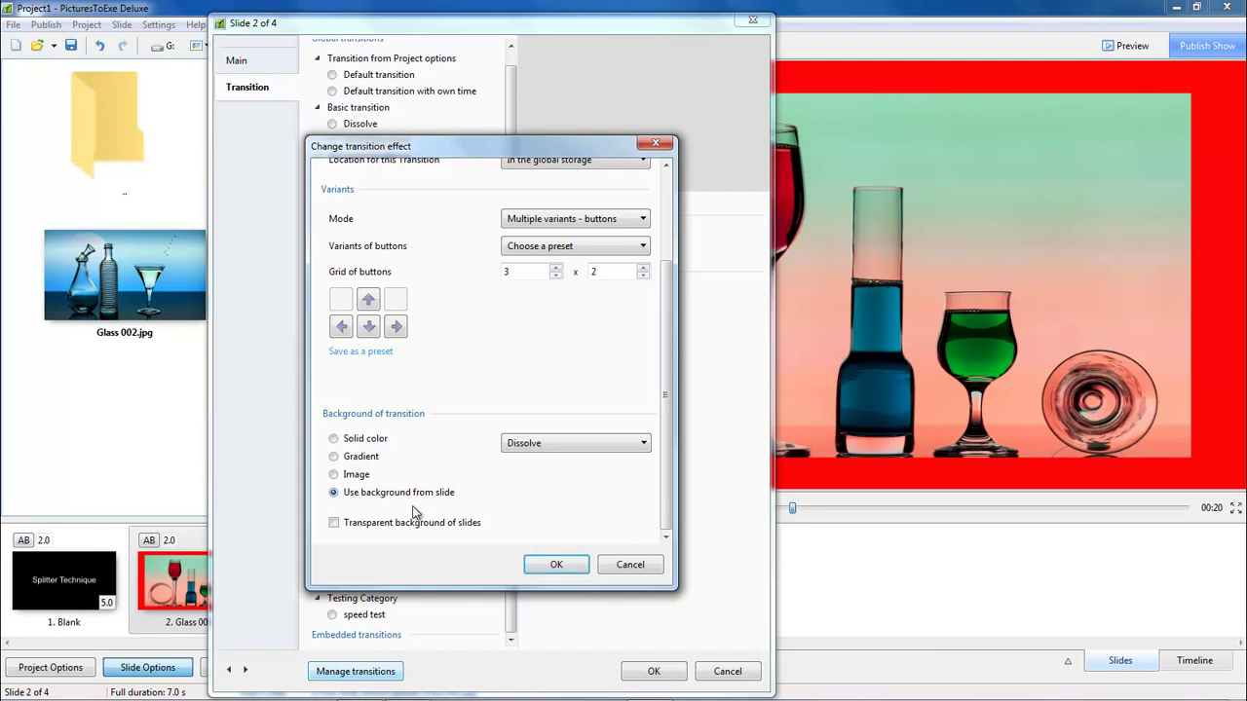
pyautogui.click(334, 524)
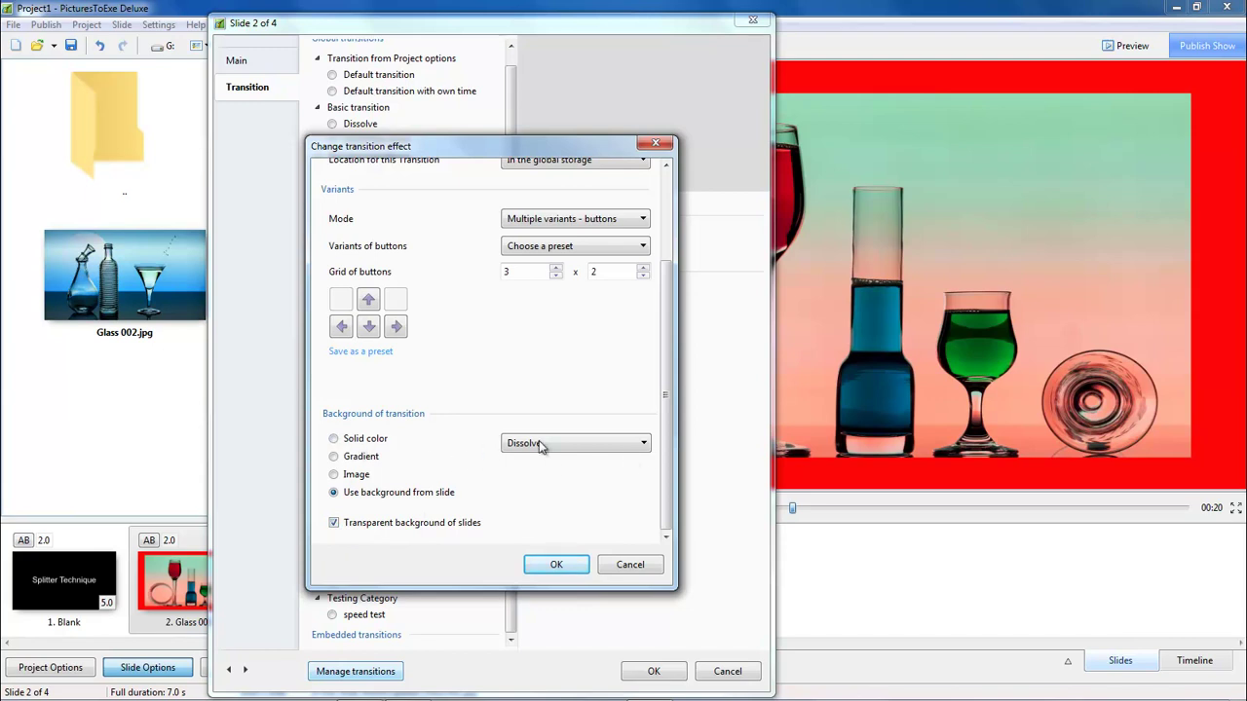
pyautogui.click(645, 445)
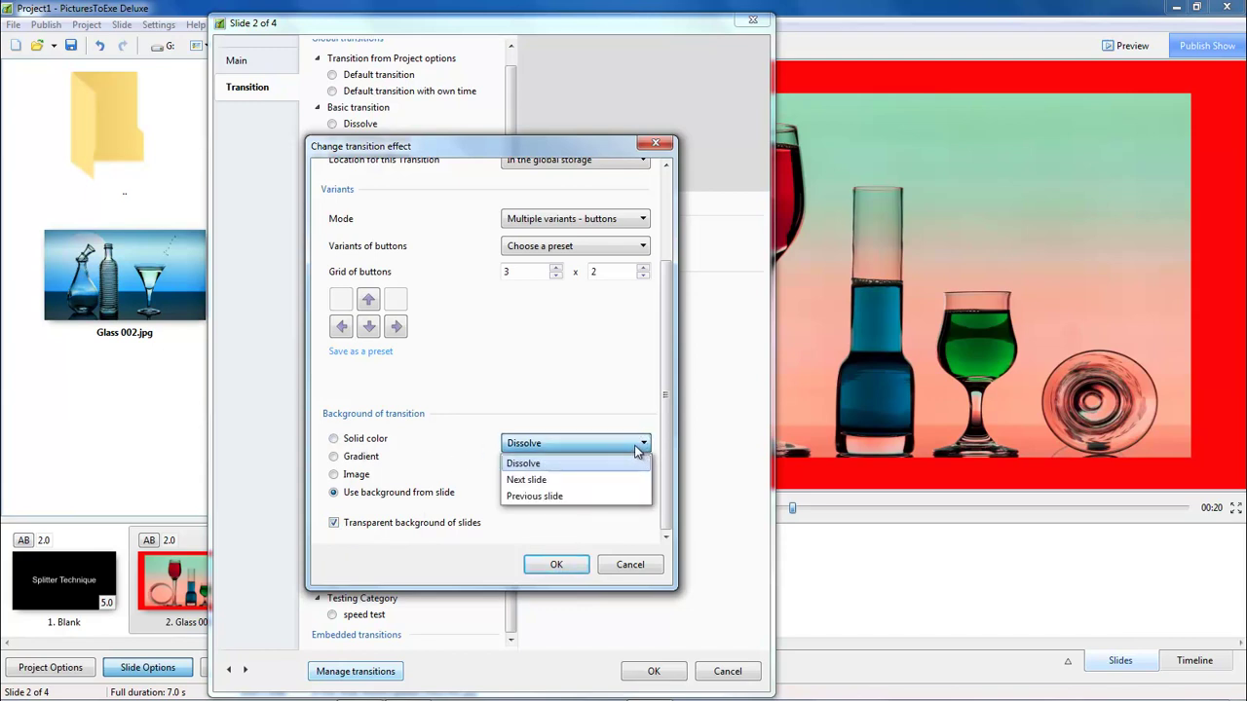
pyautogui.click(638, 446)
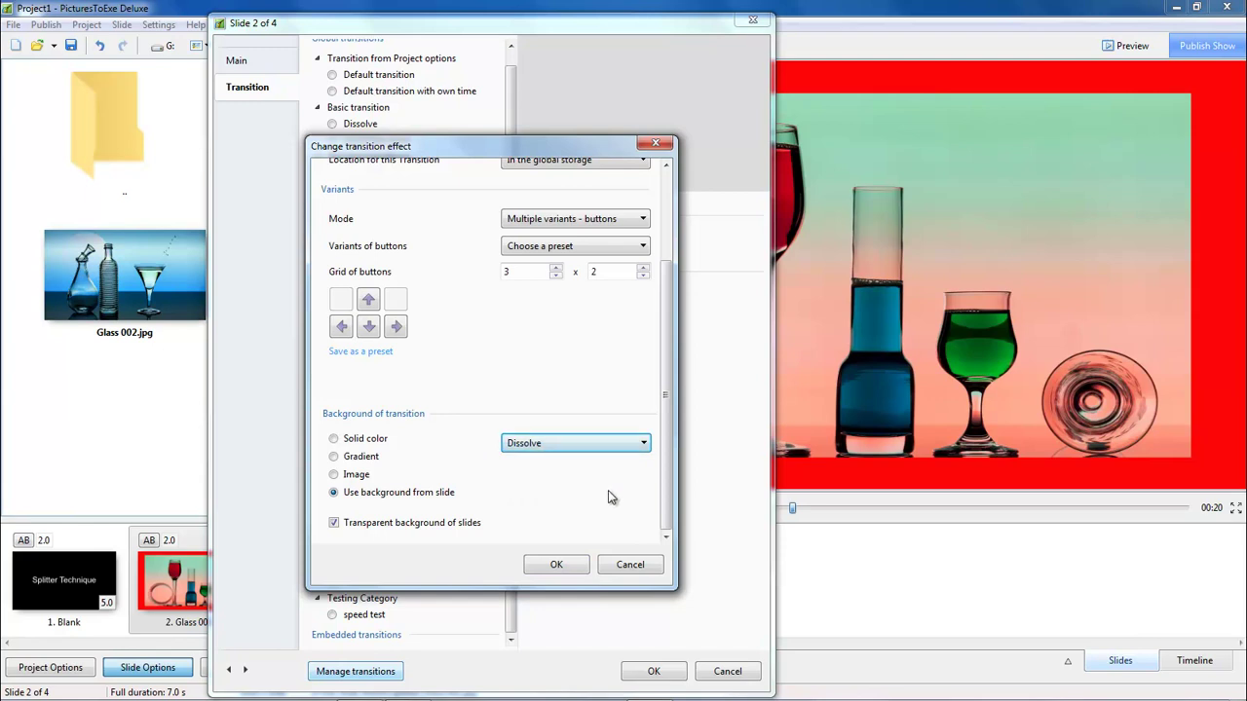
pyautogui.click(557, 565)
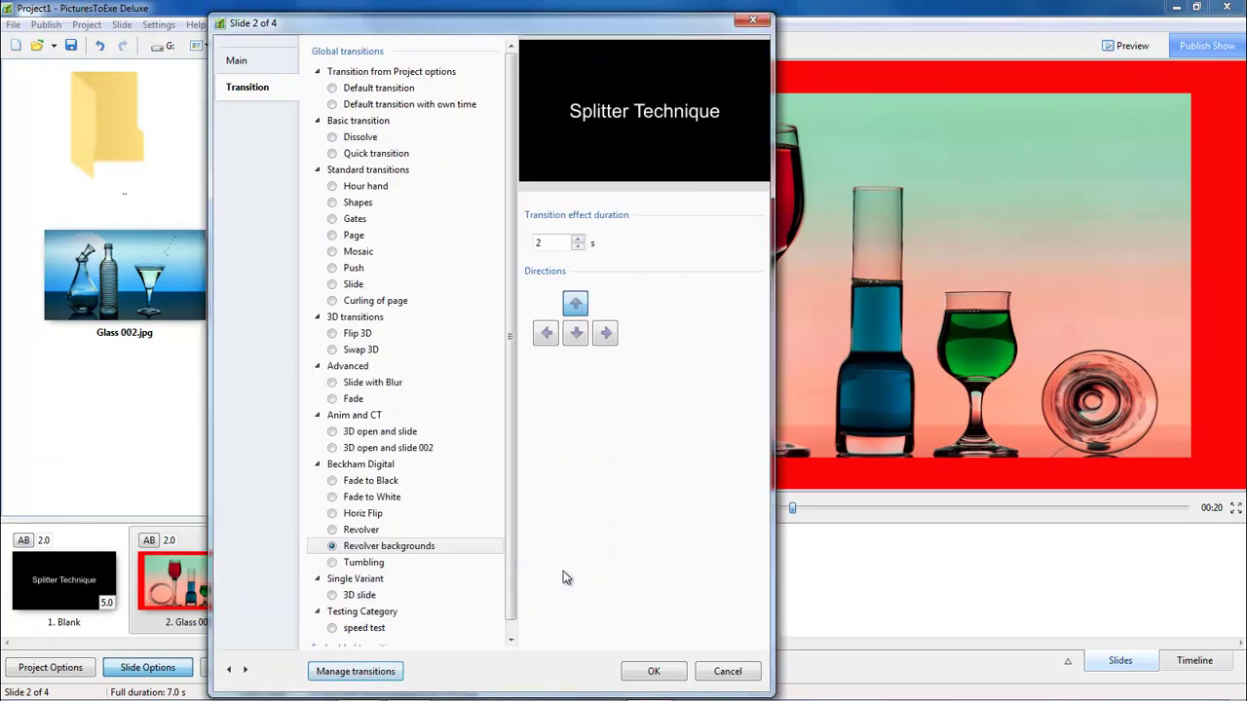
pyautogui.click(649, 671)
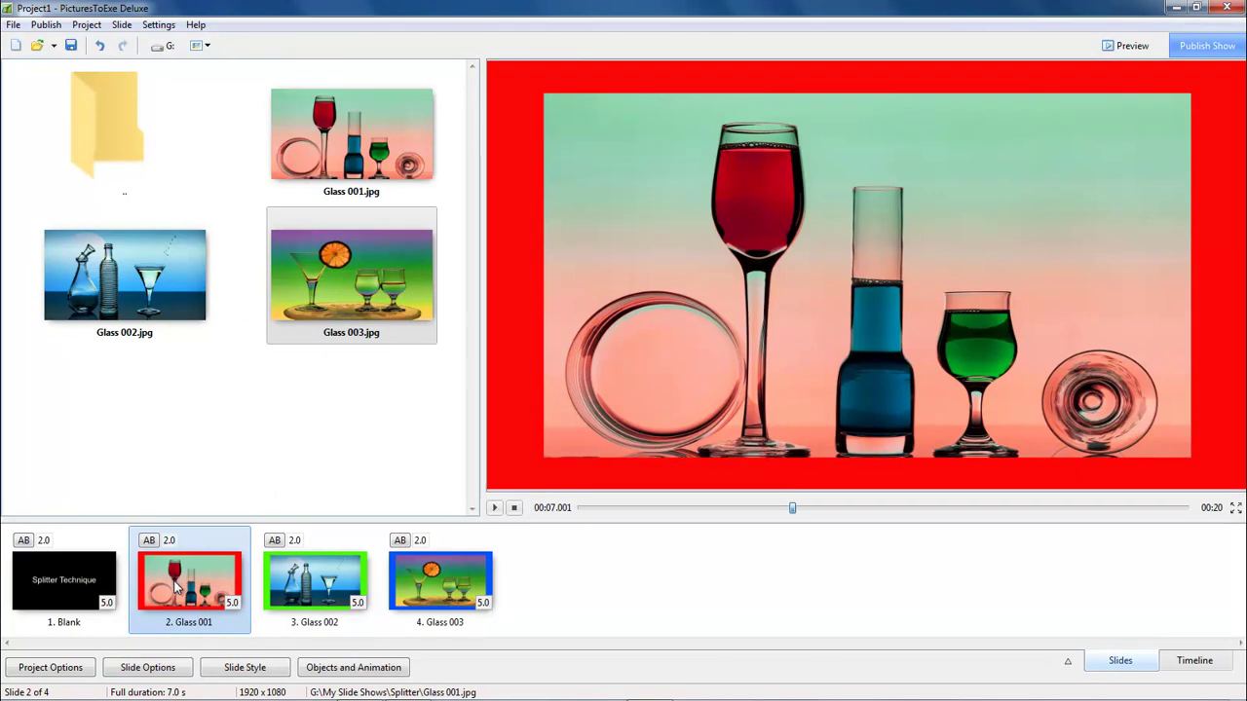
# - Confirm the slide options for slides 2 to 4 together and play the show from the title slide
pyautogui.keyDown('shift'); pyautogui.click(456, 585); pyautogui.keyUp('shift')
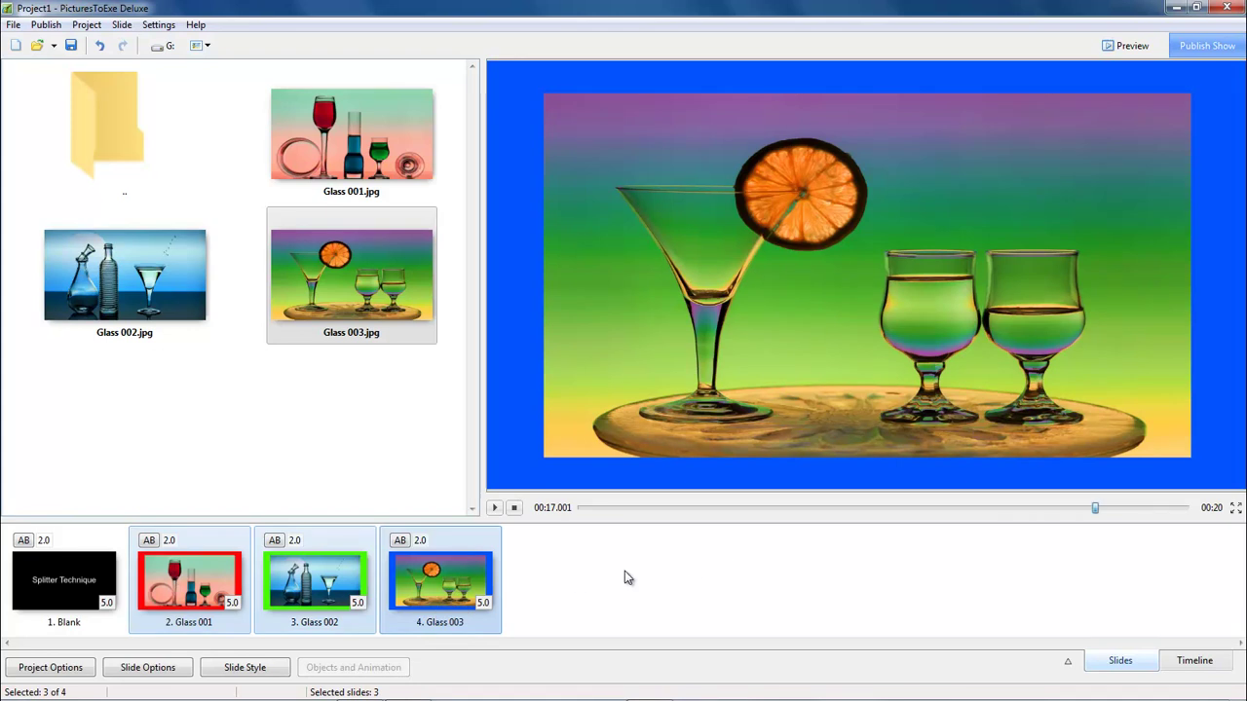
pyautogui.click(148, 668)
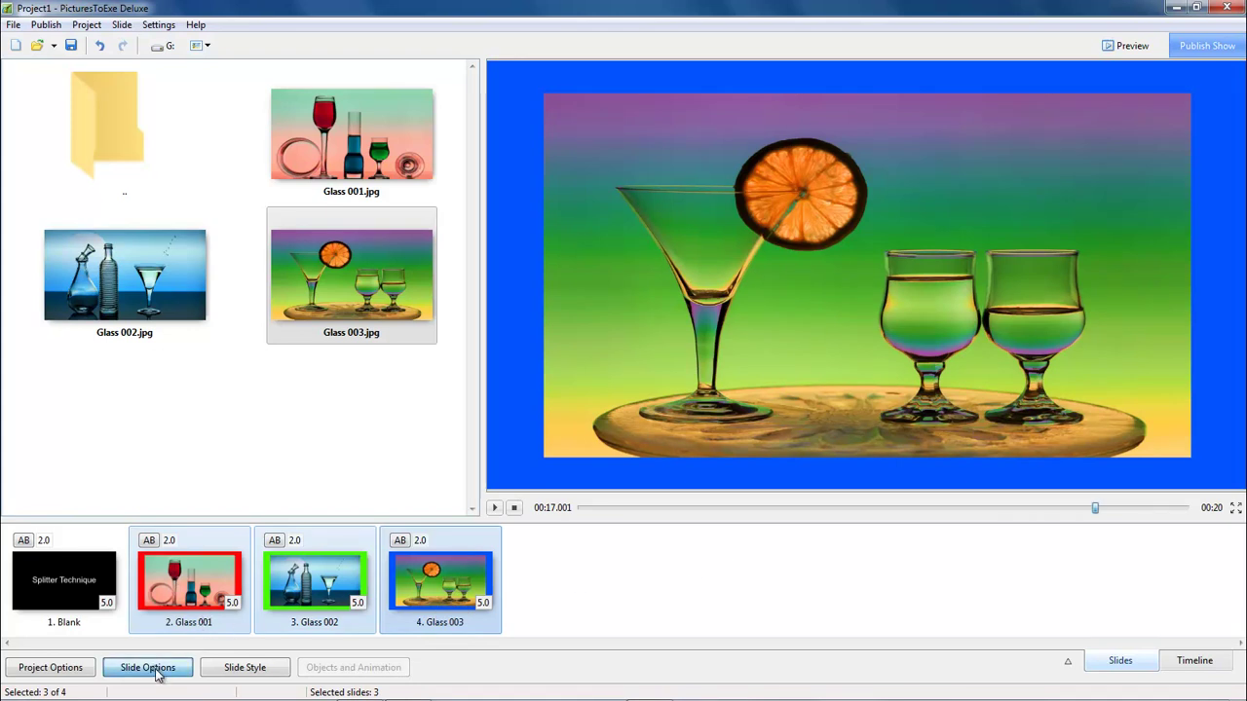
pyautogui.click(650, 670)
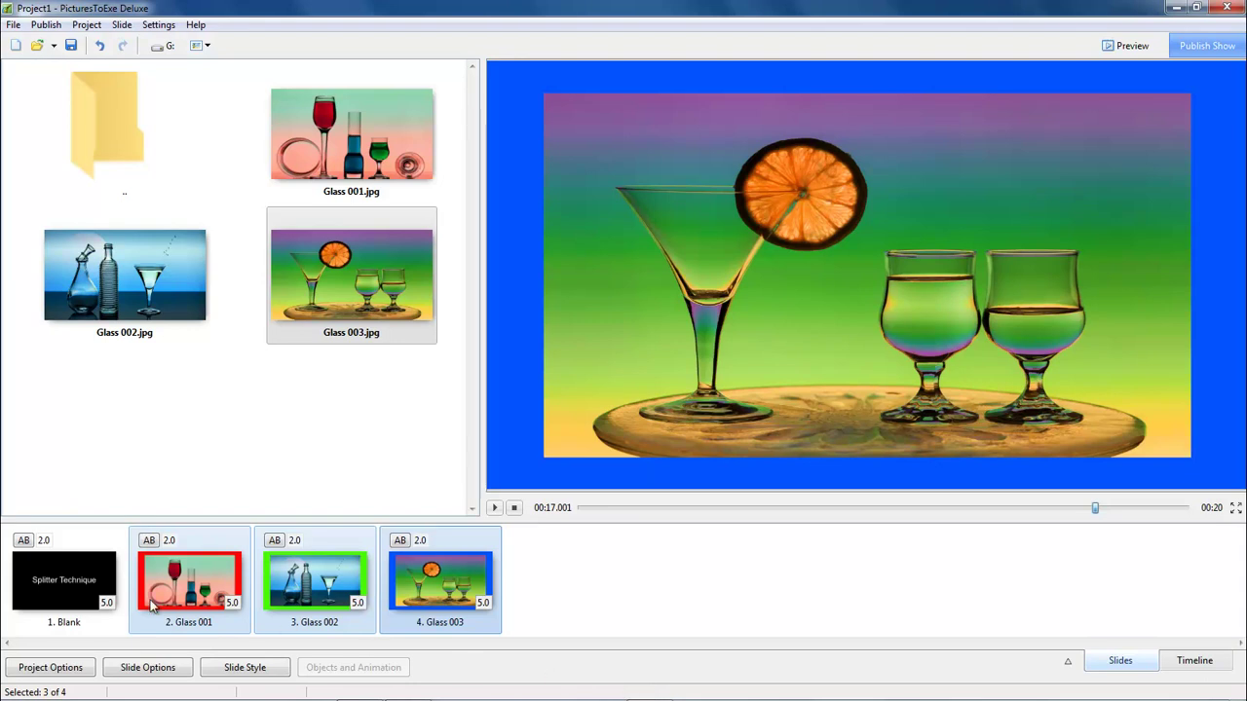
pyautogui.click(86, 589)
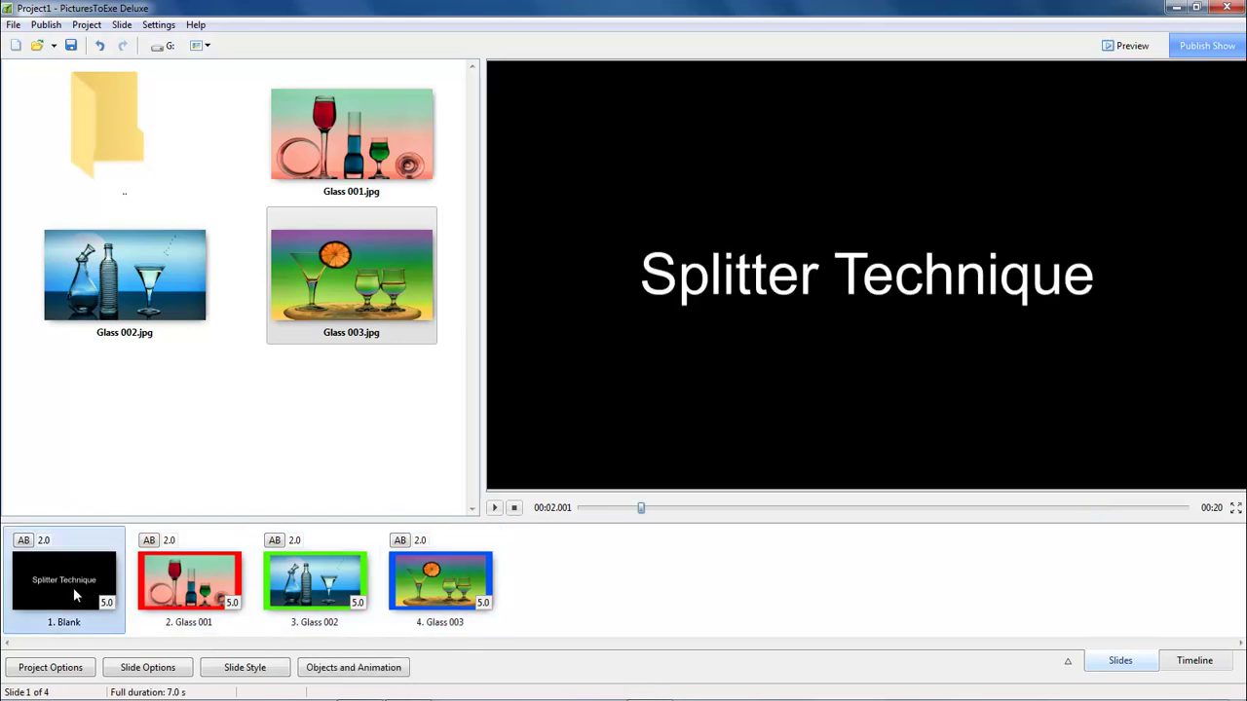
pyautogui.click(495, 507)
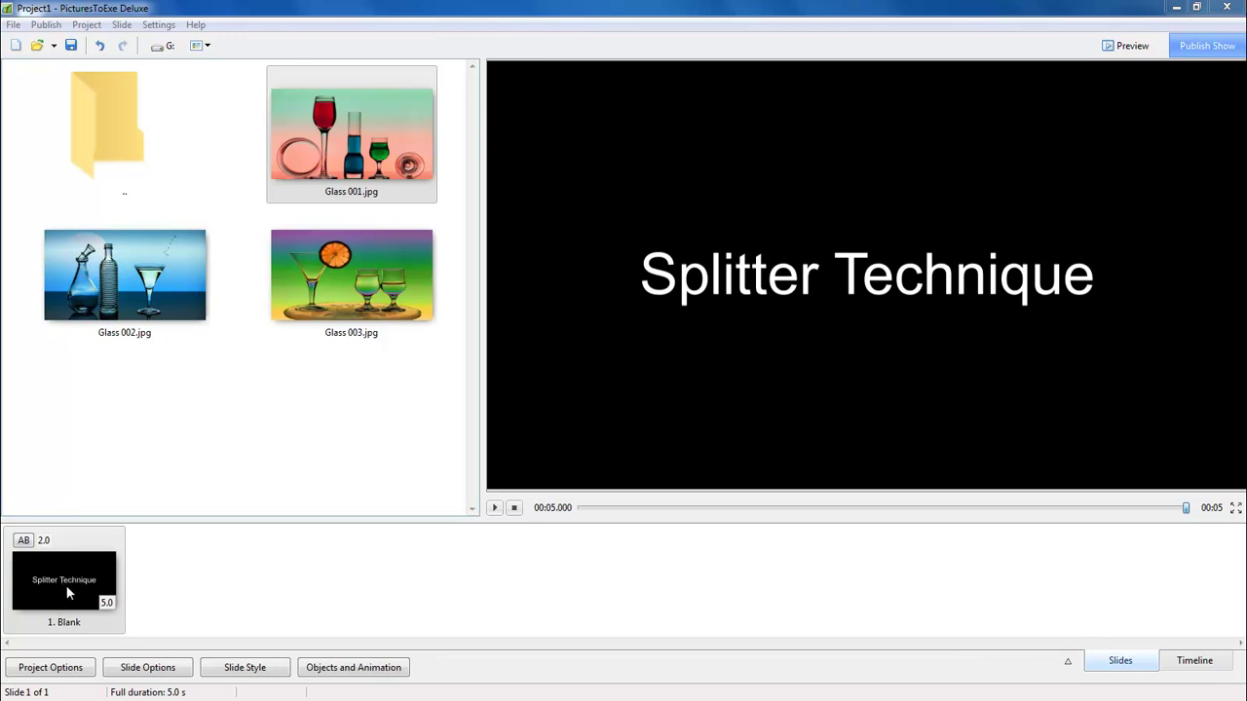
# - Add Glass 001.jpg, Glass 002.jpg and Glass 003.jpg as slides after the title slide
pyautogui.doubleClick(341, 134)
pyautogui.doubleClick(167, 263)
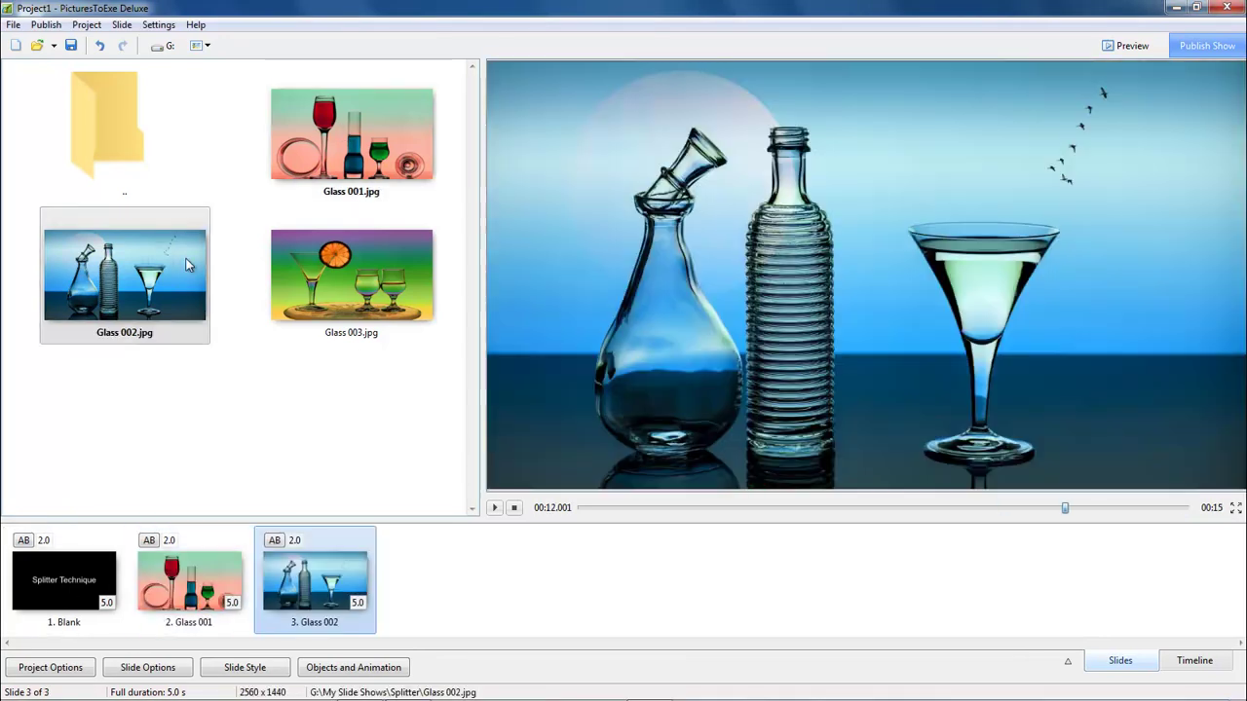
pyautogui.doubleClick(338, 268)
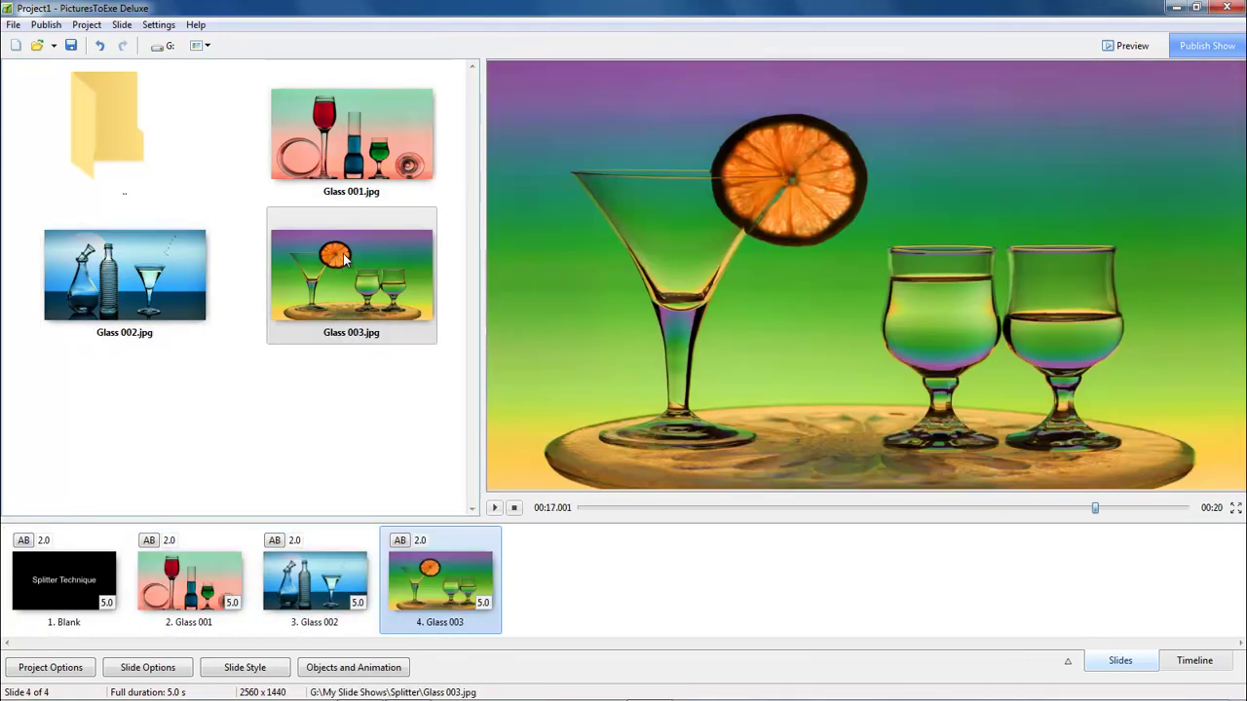
# - Duplicate the Glass 001 image on slide 2 as a second, independent object in its objects and animation editor
pyautogui.click(202, 585)
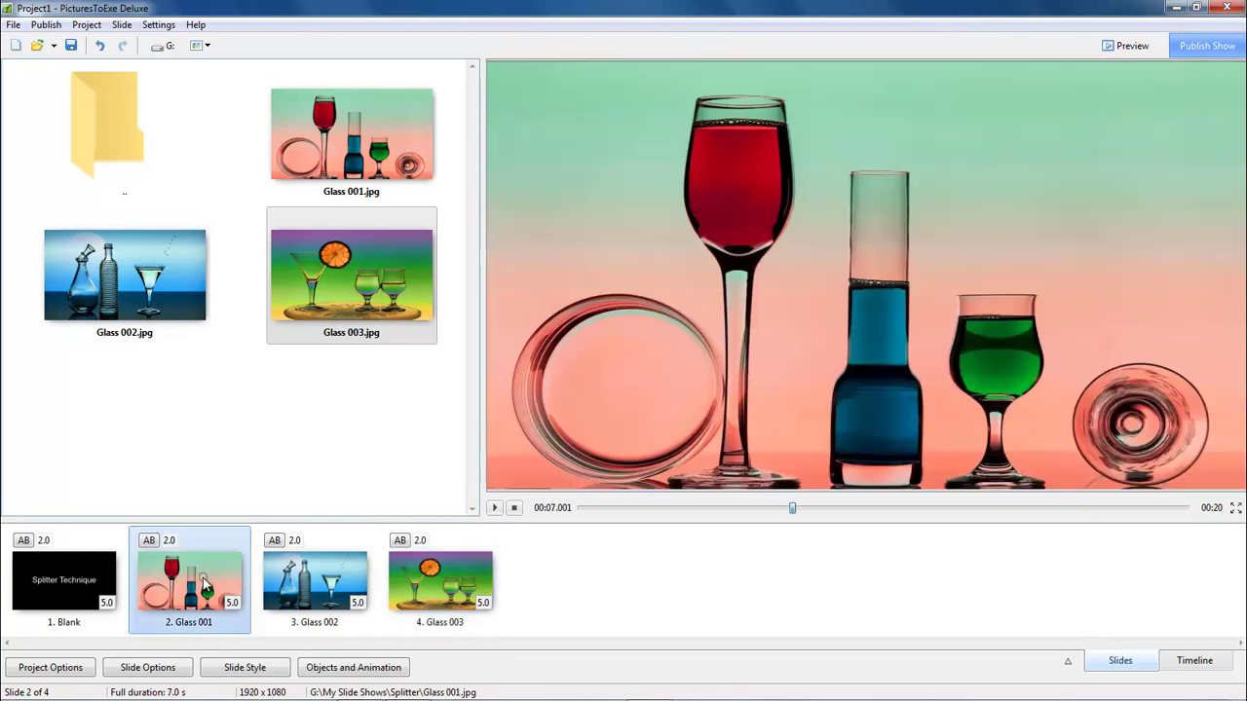
pyautogui.click(319, 671)
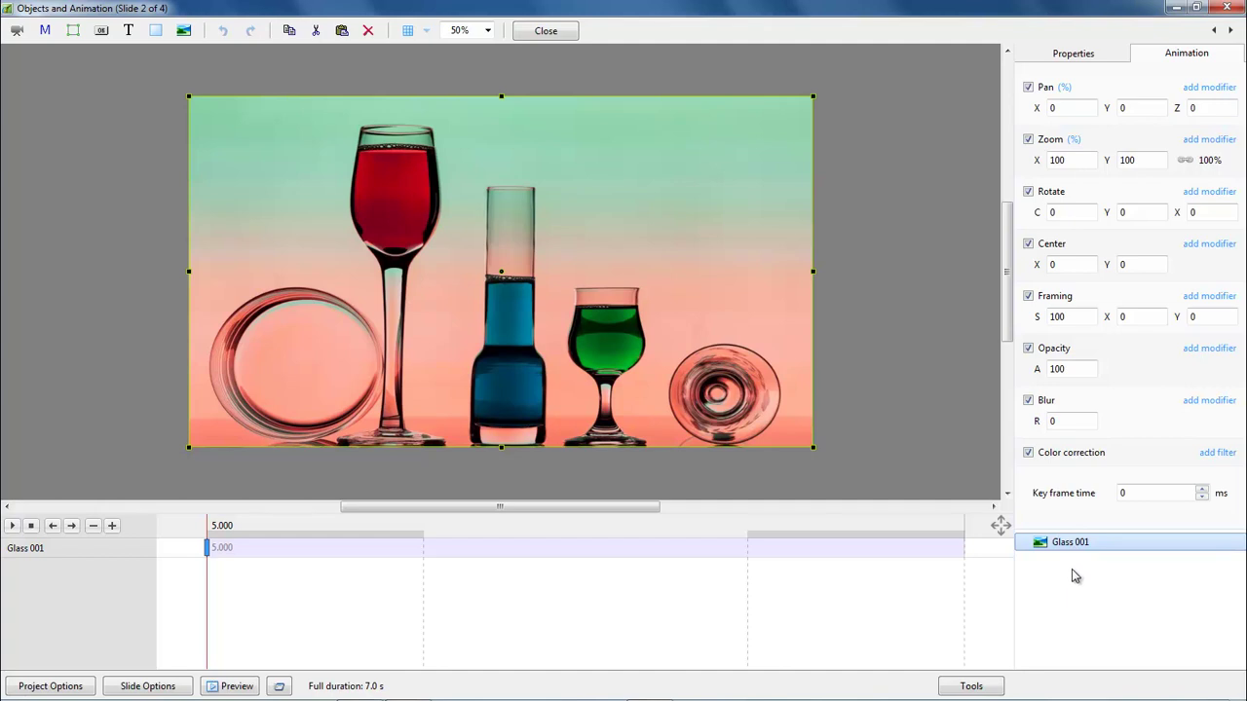
pyautogui.press('ctrl')
pyautogui.click(1069, 590)
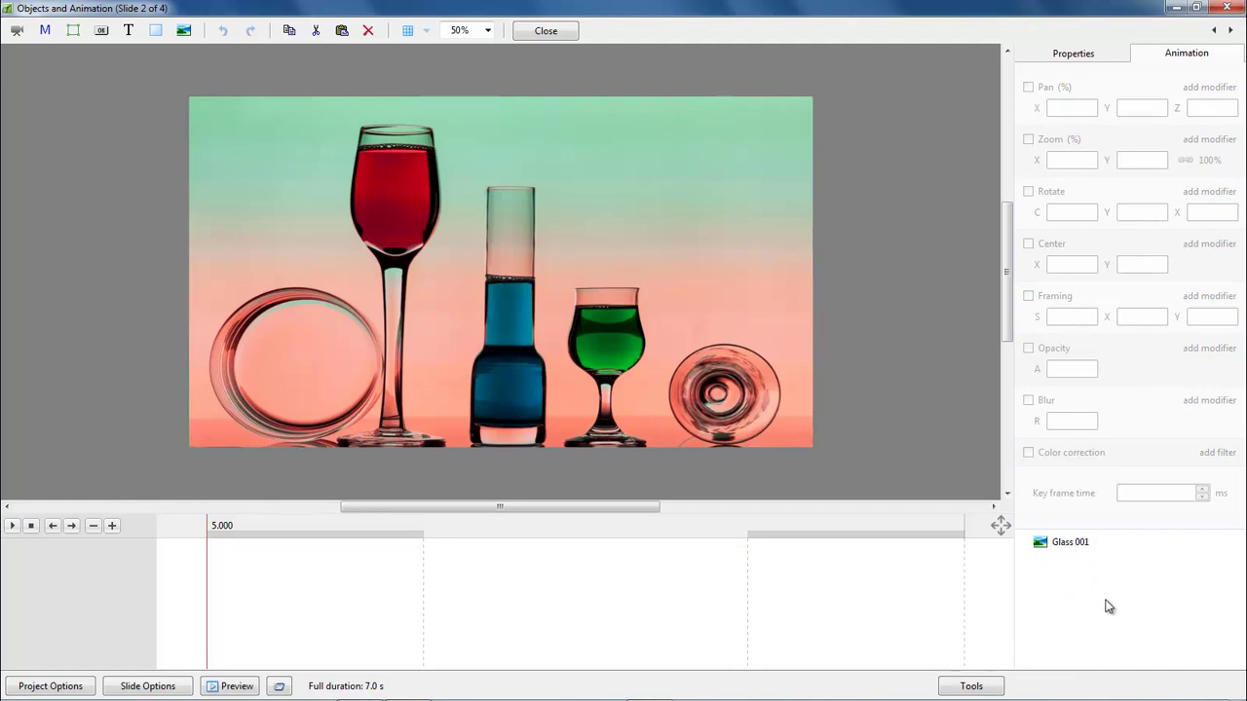
pyautogui.press('ctrl')
pyautogui.hotkey('ctrl', 'v')
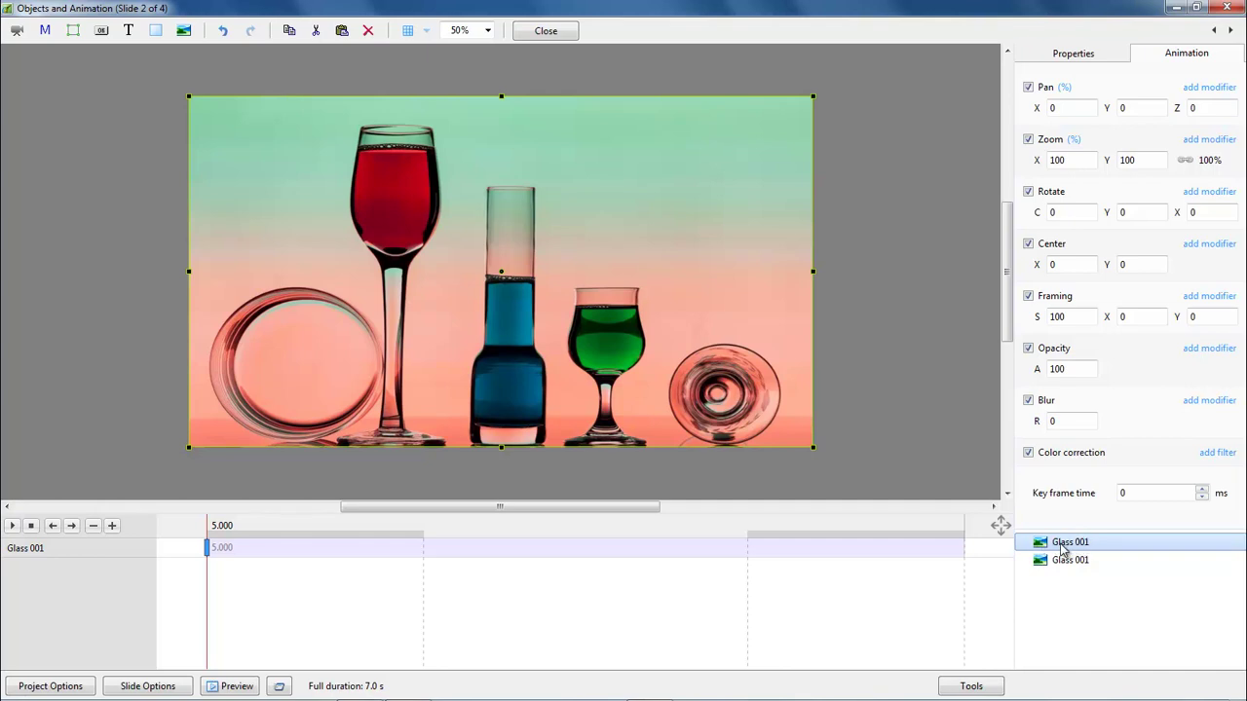
# - Set the front Glass 001 image's zoom to 85% and turn on its border
pyautogui.doubleClick(1071, 160)
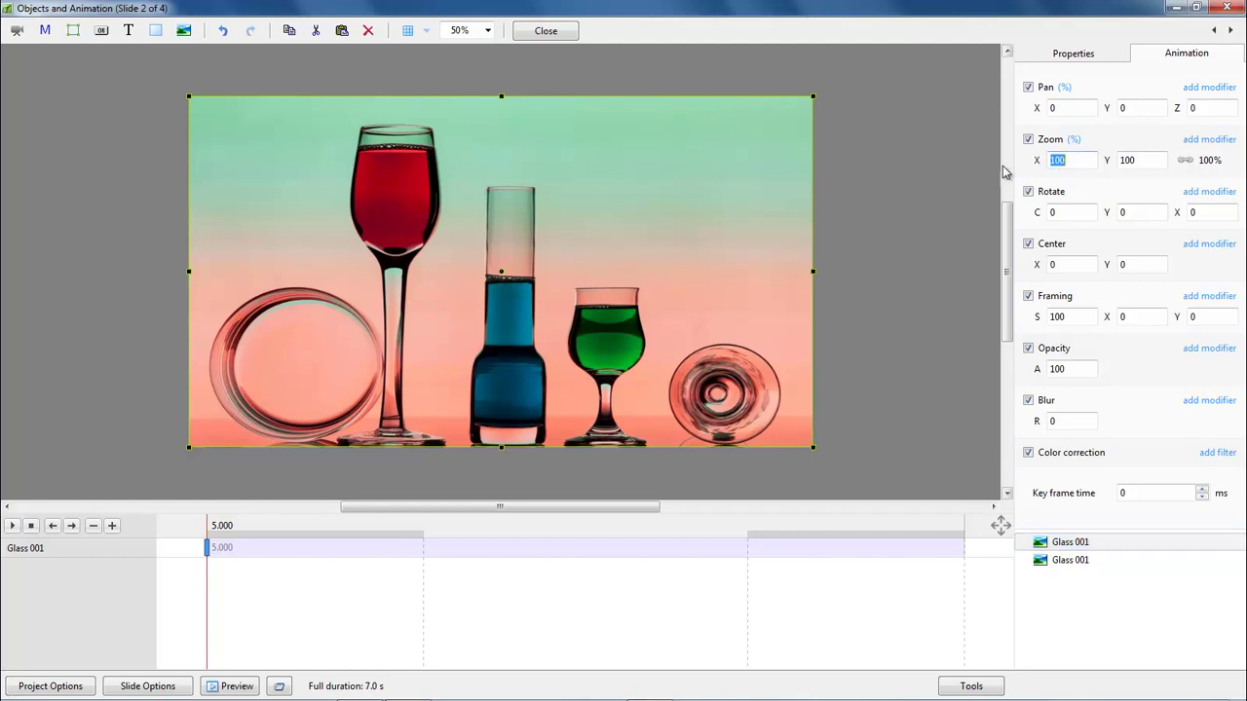
pyautogui.write('85')
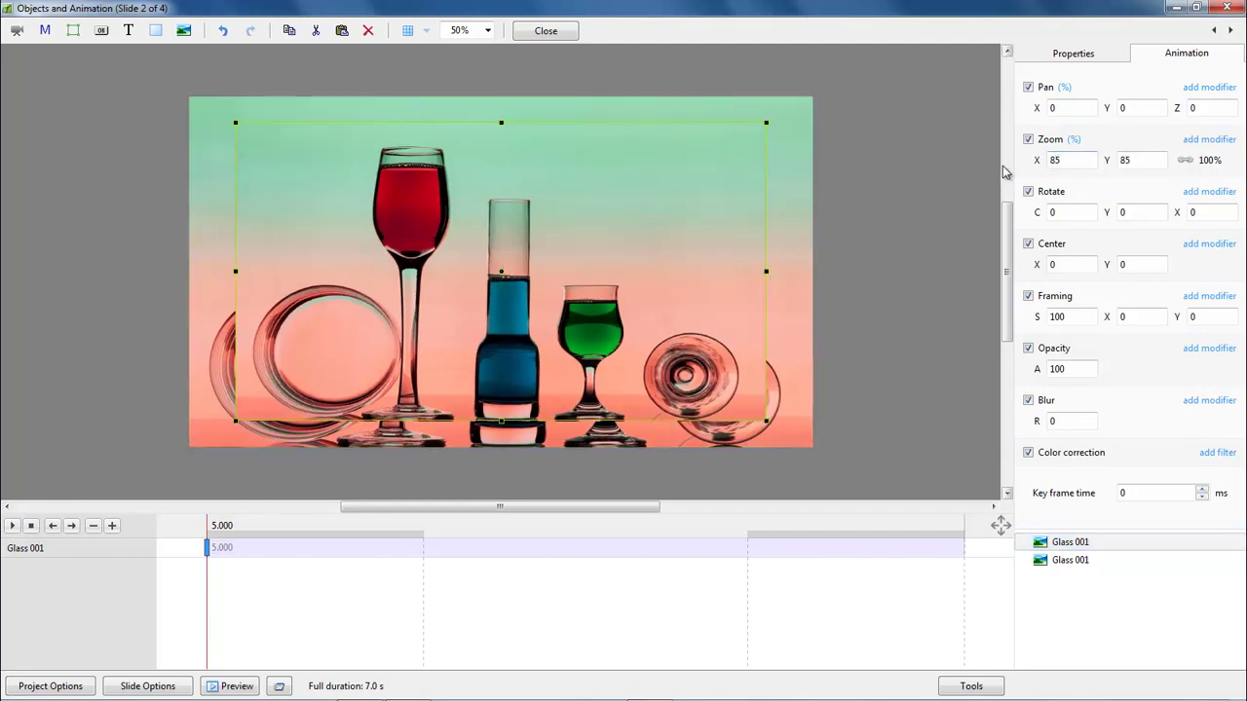
pyautogui.click(1088, 53)
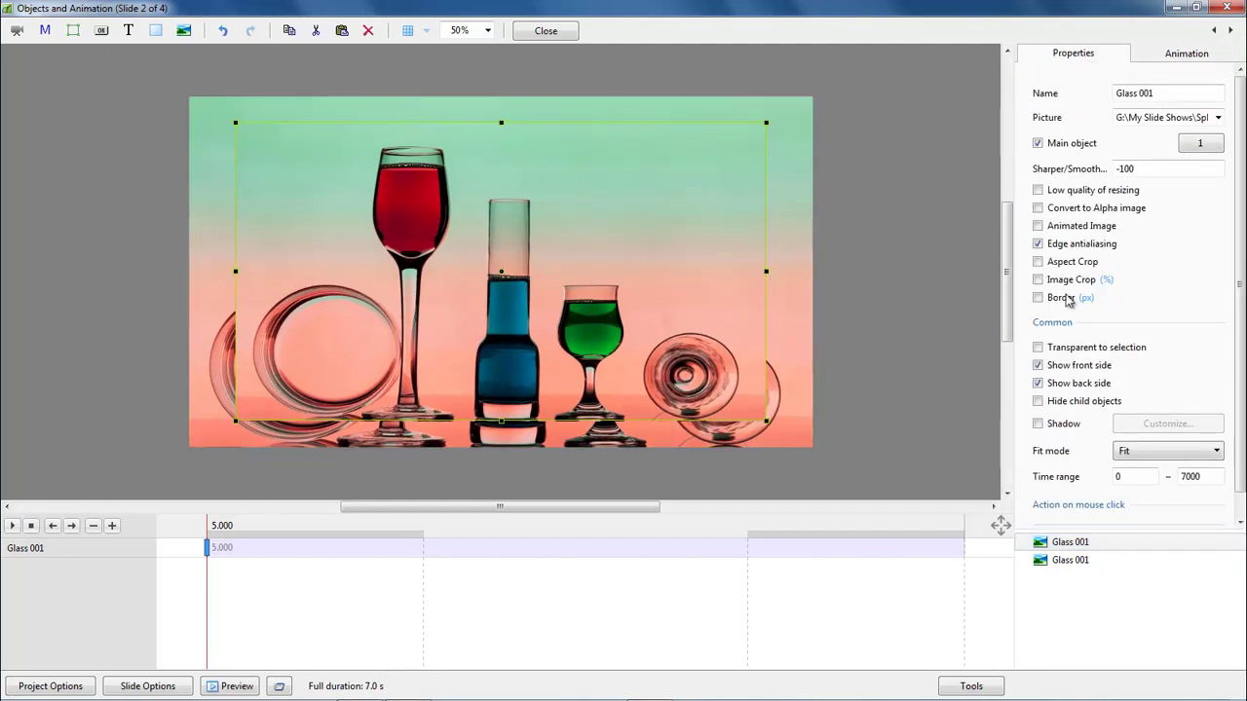
pyautogui.click(1038, 297)
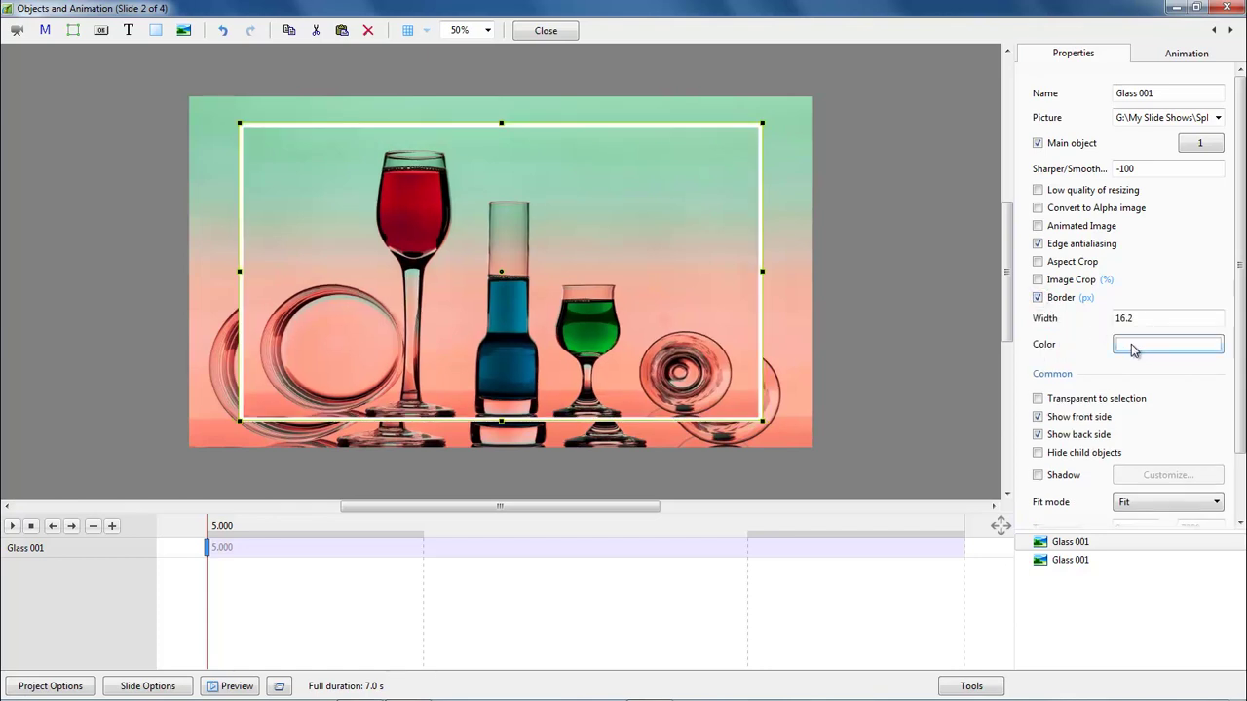
# - Make the front Glass 001 image's border black with a width of 6 px and turn on its shadow
pyautogui.click(1133, 347)
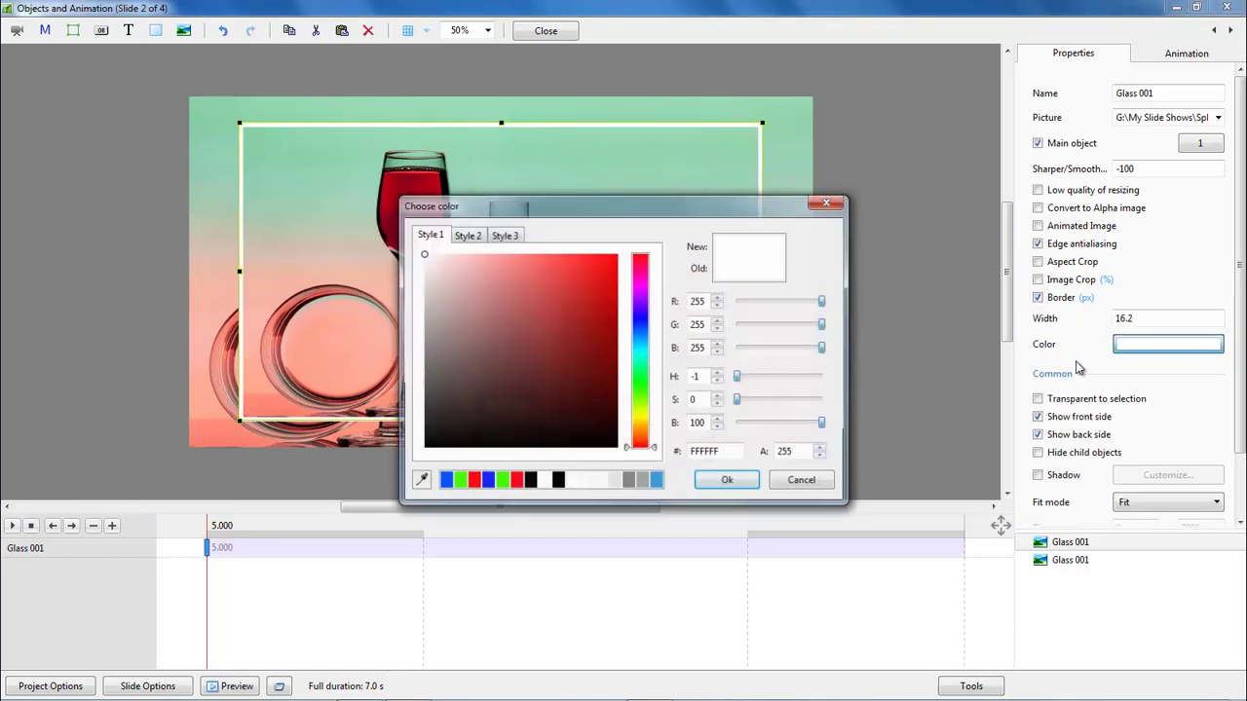
pyautogui.click(426, 445)
pyautogui.click(727, 481)
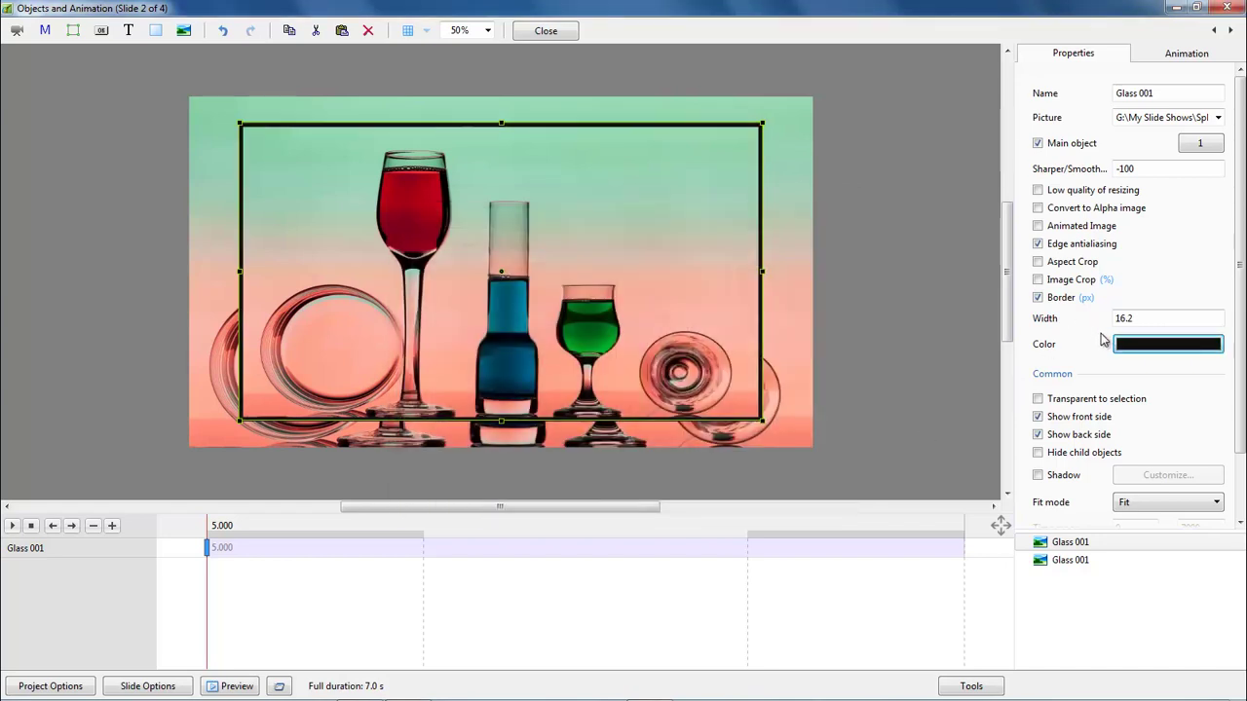
pyautogui.moveTo(1136, 319); pyautogui.dragTo(1101, 319)
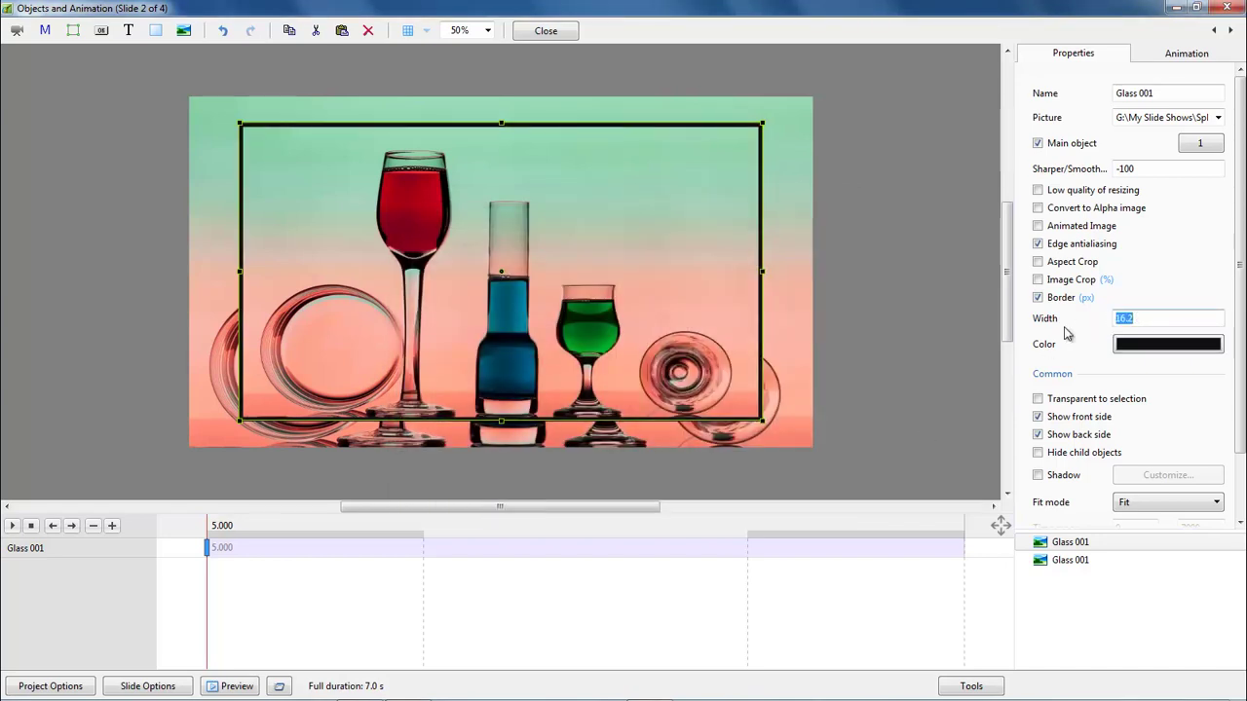
pyautogui.write('6')
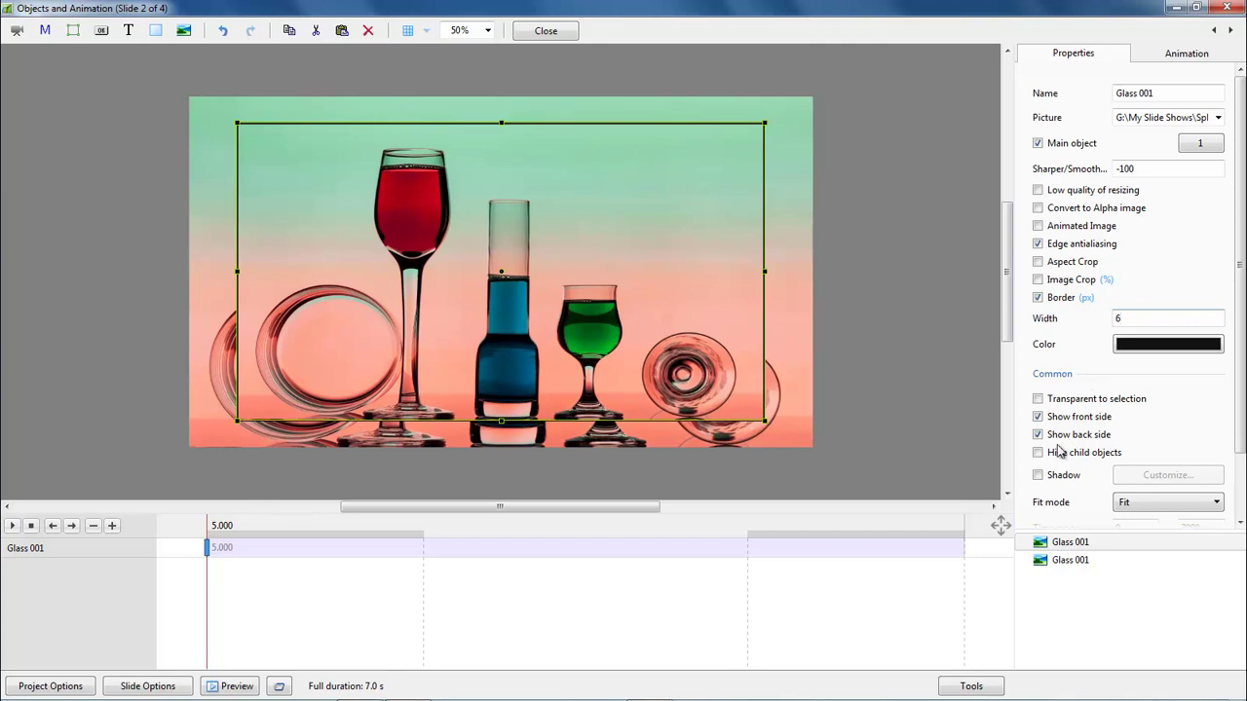
pyautogui.click(1038, 476)
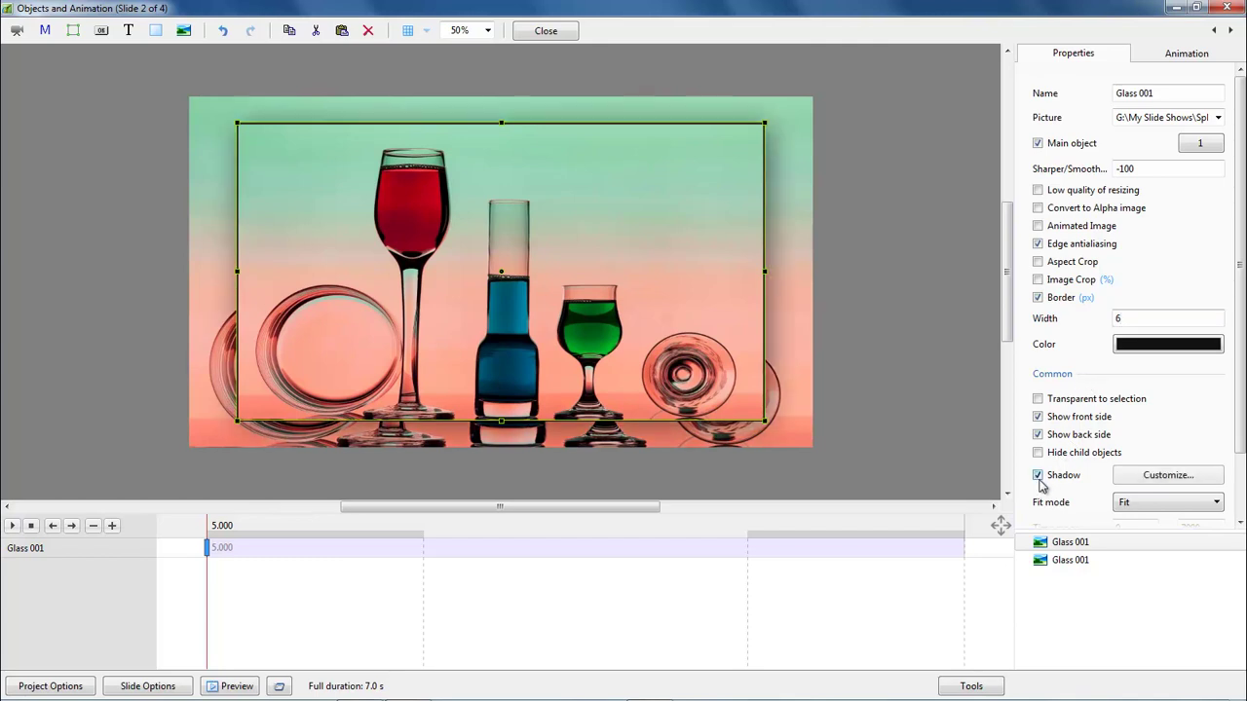
# - Set the rear Glass 001 image's zoom to 124%, its opacity to 67 and its blur to 36
pyautogui.click(1068, 563)
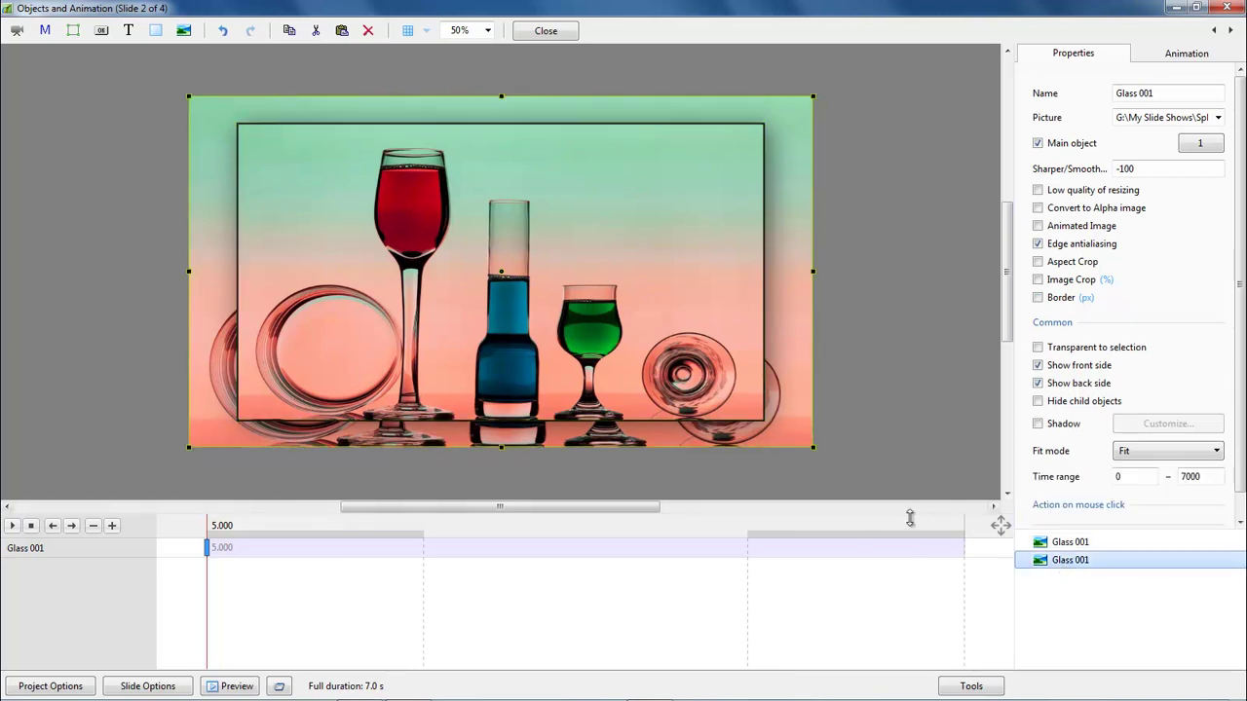
pyautogui.click(1187, 59)
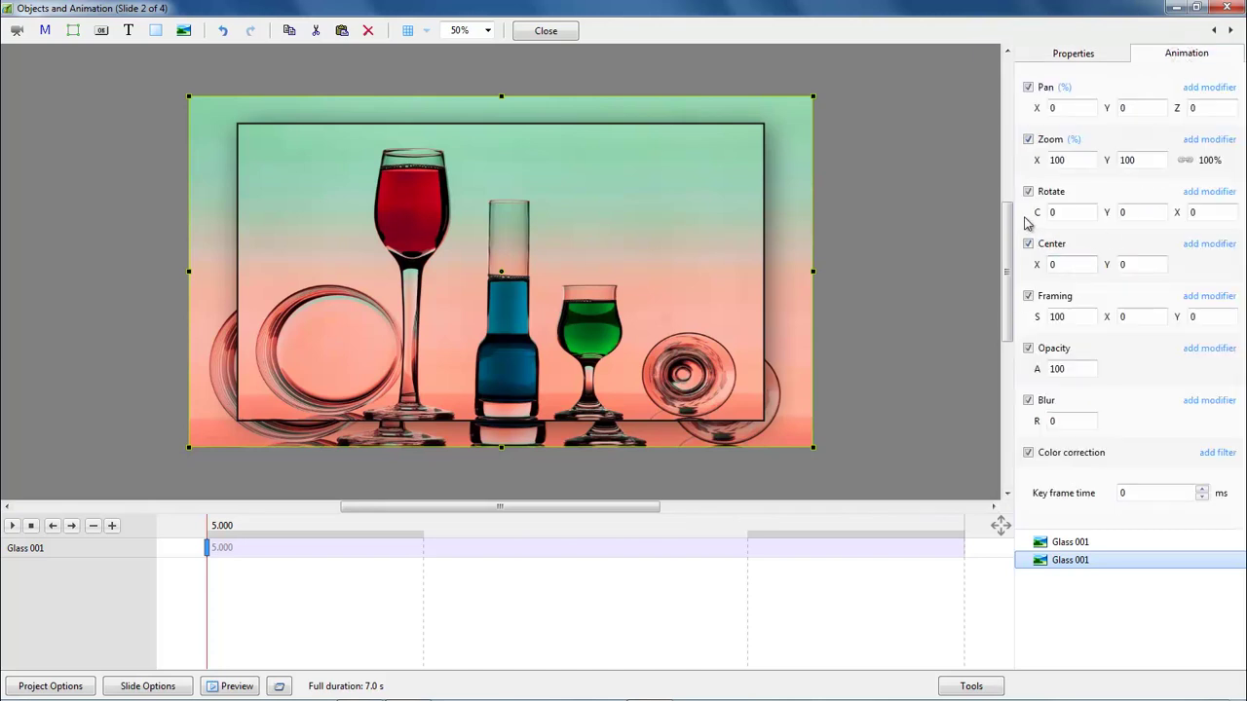
pyautogui.moveTo(1054, 160); pyautogui.dragTo(1053, 166)
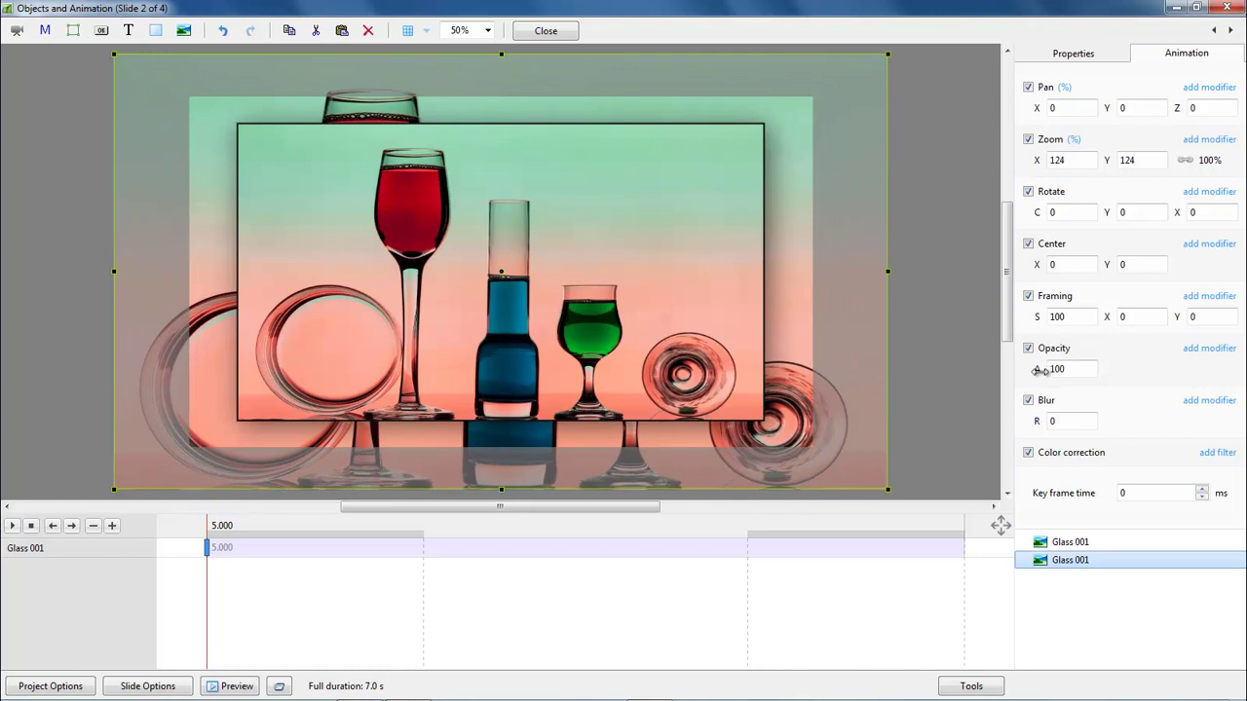
pyautogui.moveTo(1039, 370); pyautogui.dragTo(1015, 370)
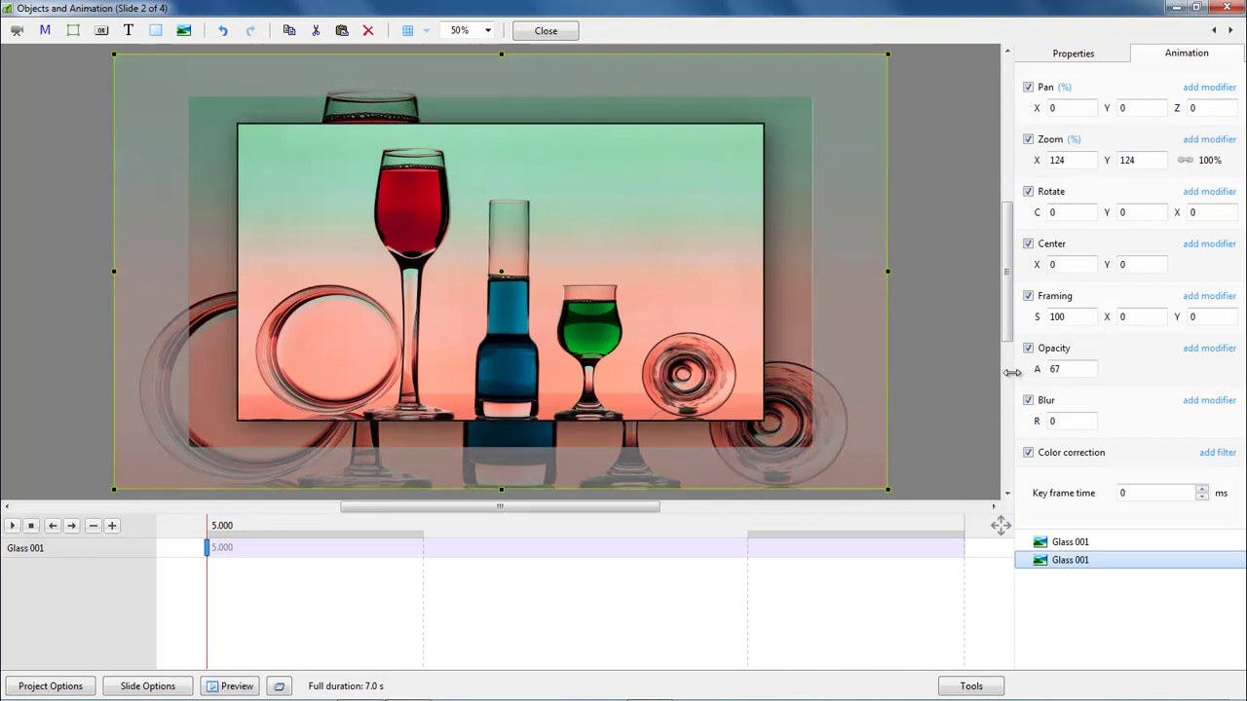
pyautogui.moveTo(1033, 425); pyautogui.dragTo(1059, 422)
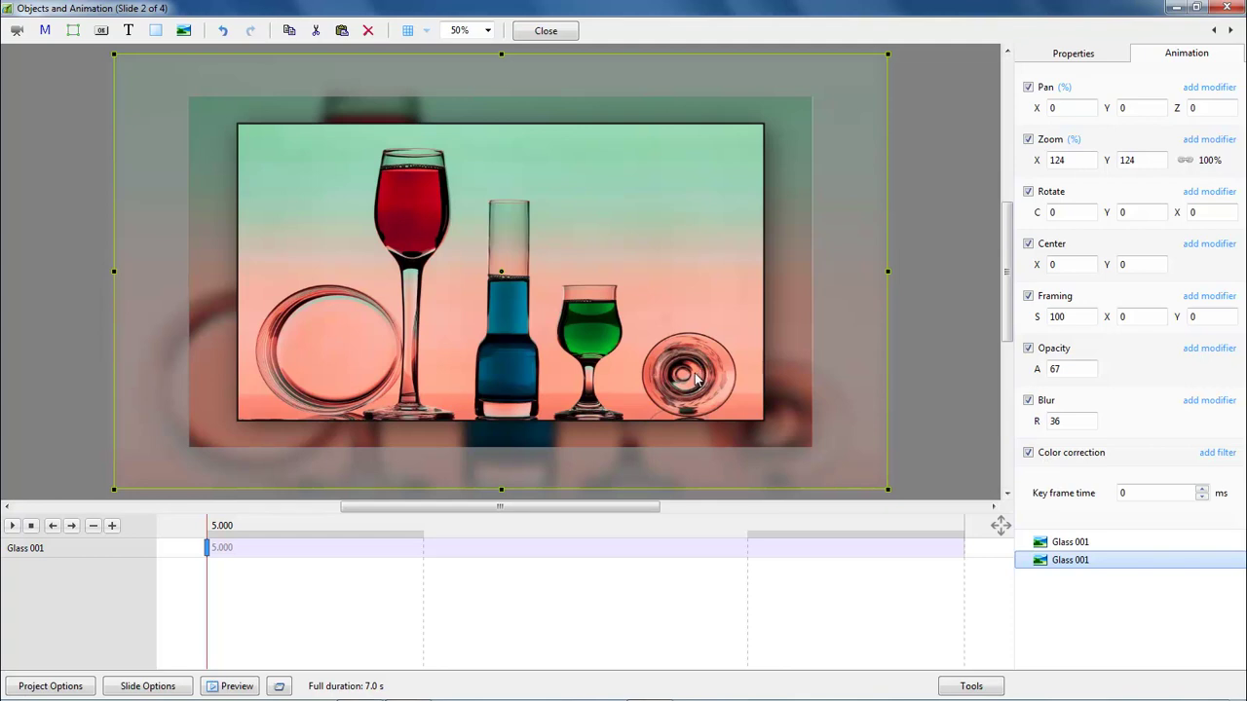
# - Play the show from slide 2 to check the transitions between the bordered slides, and stop playback
pyautogui.click(1232, 32)
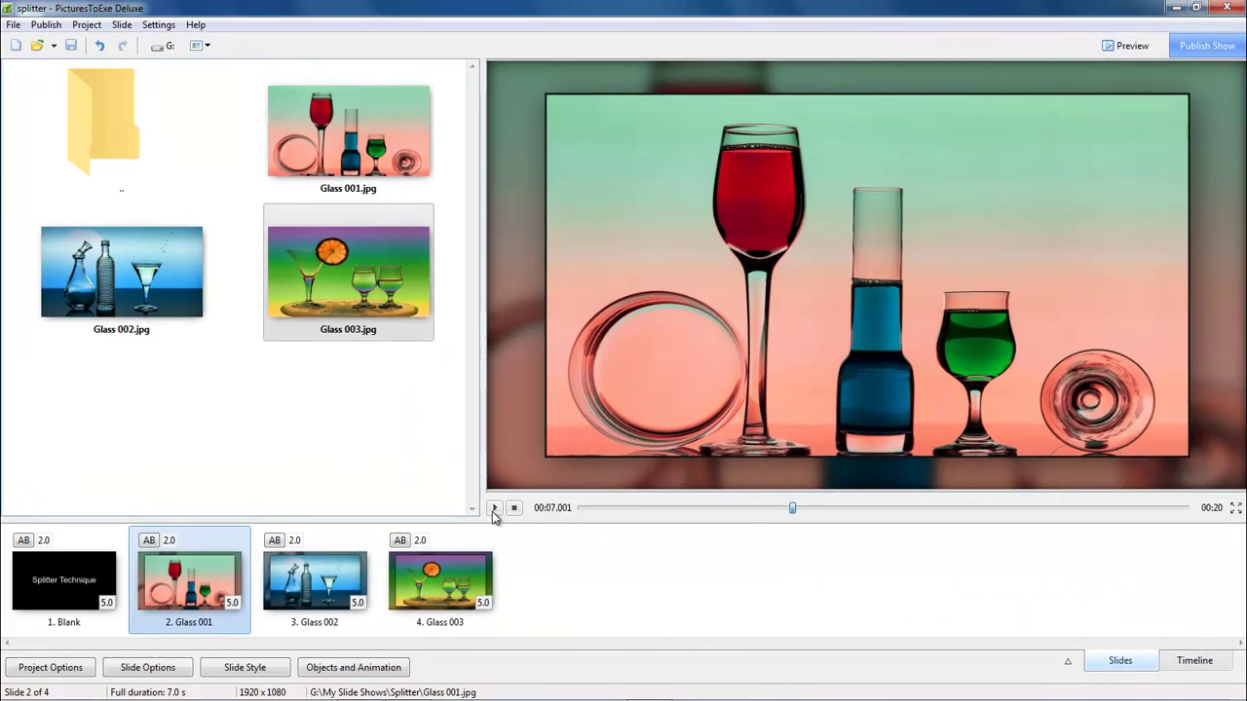
pyautogui.click(495, 508)
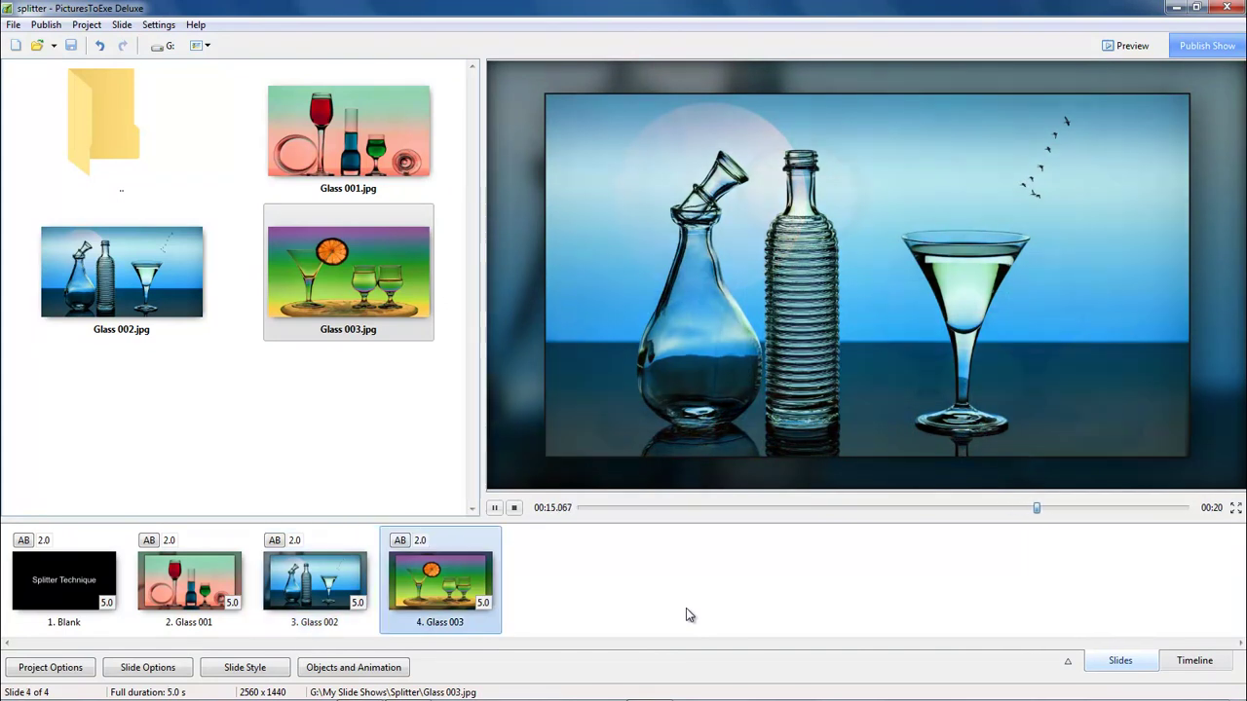
pyautogui.click(512, 508)
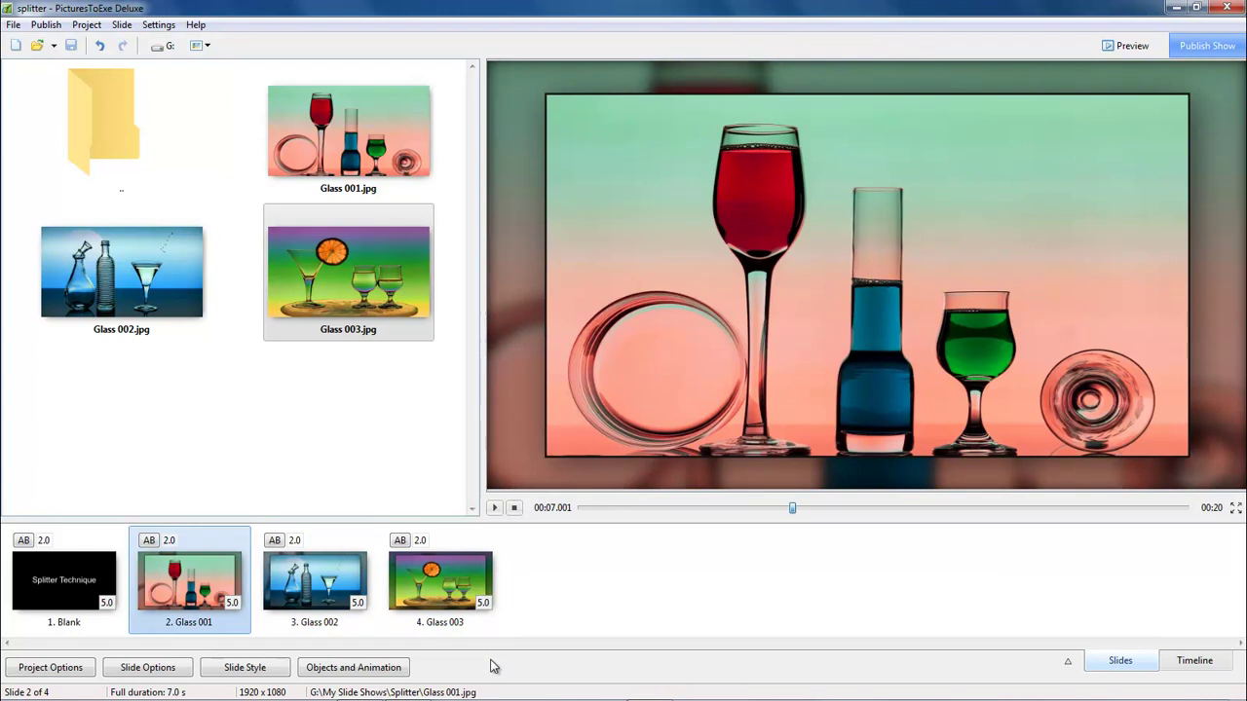
# - Open the Horiz Flip transition's settings from the shared slide options of slides 2 to 4
pyautogui.hotkey('ctrl', 'z')
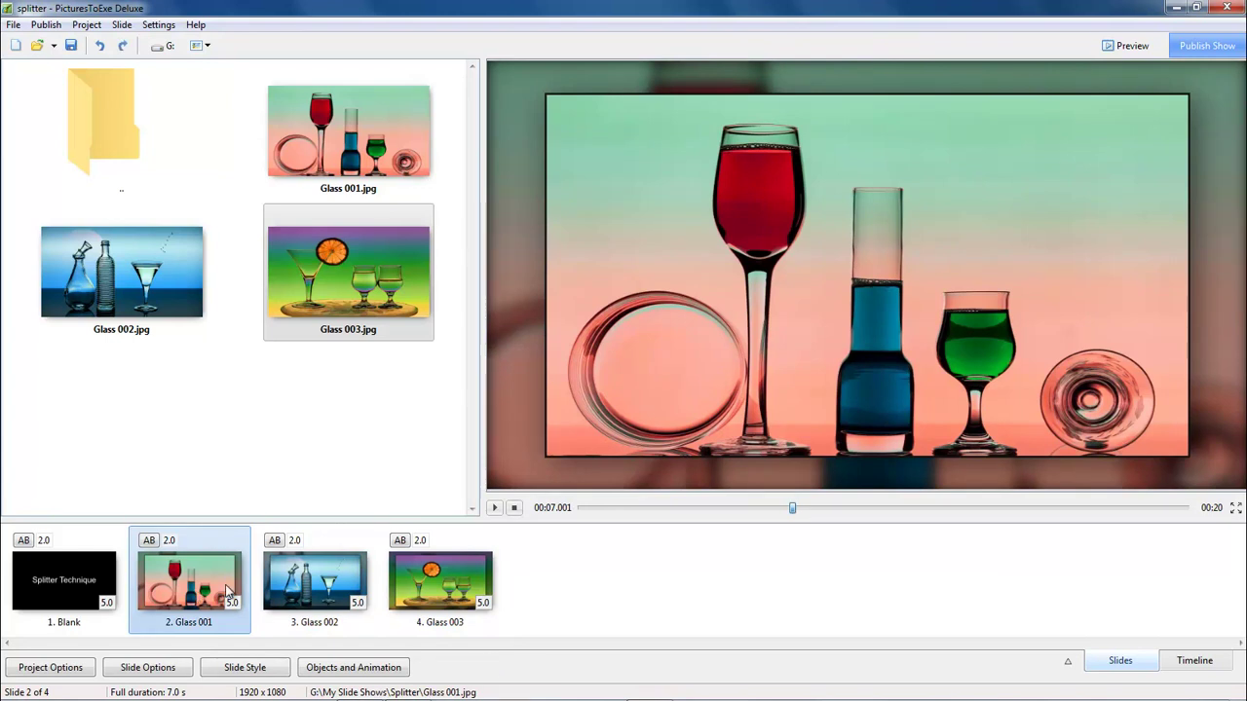
pyautogui.keyDown('ctrl'); pyautogui.click(310, 584); pyautogui.keyUp('ctrl')
pyautogui.keyDown('ctrl'); pyautogui.click(448, 582); pyautogui.keyUp('ctrl')
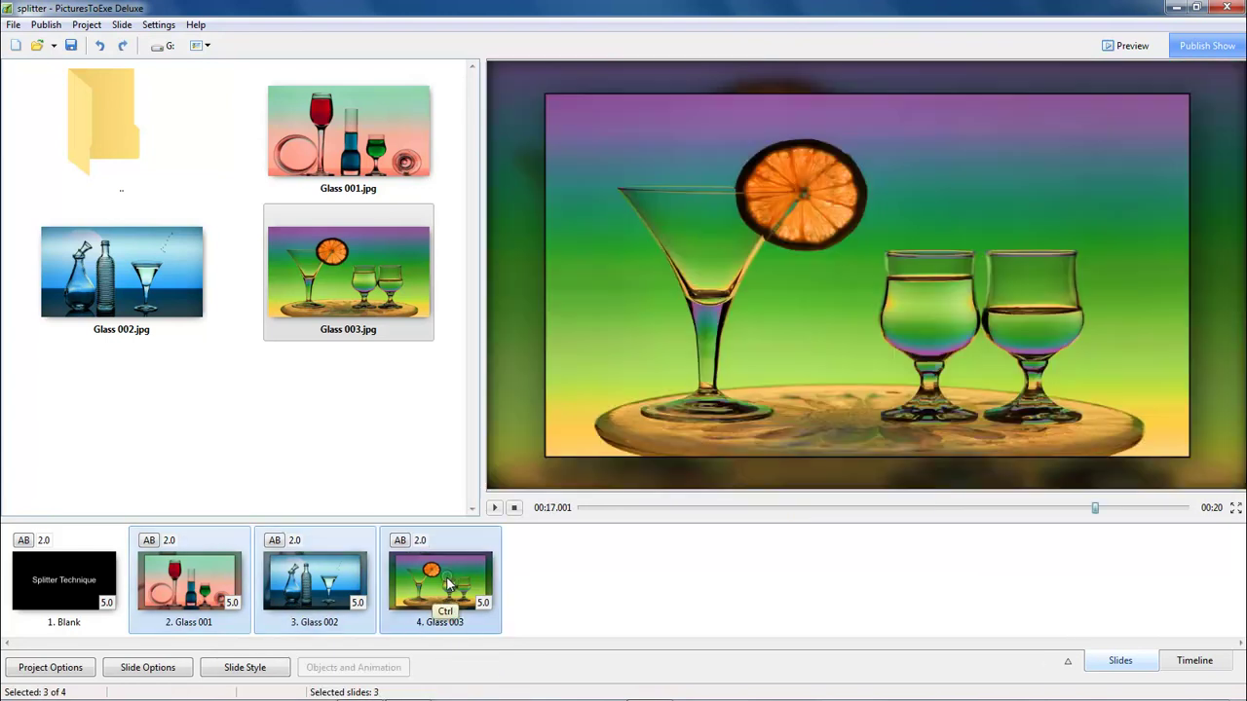
pyautogui.click(154, 672)
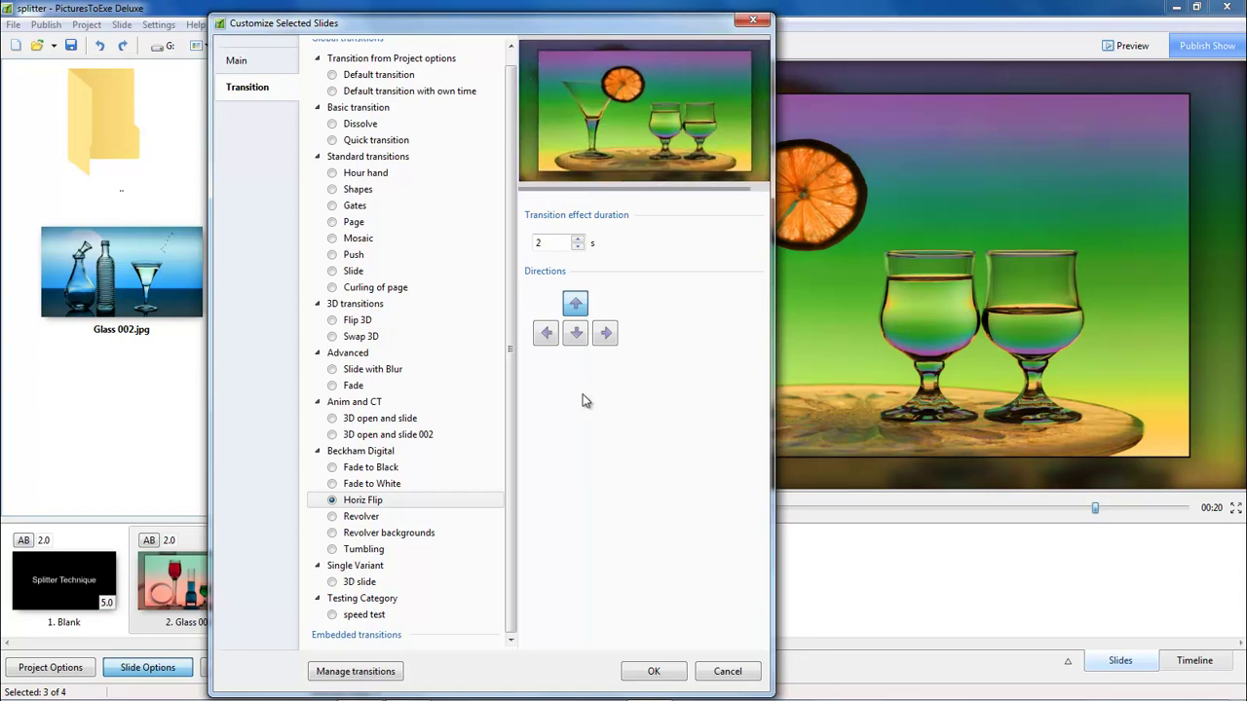
pyautogui.click(341, 672)
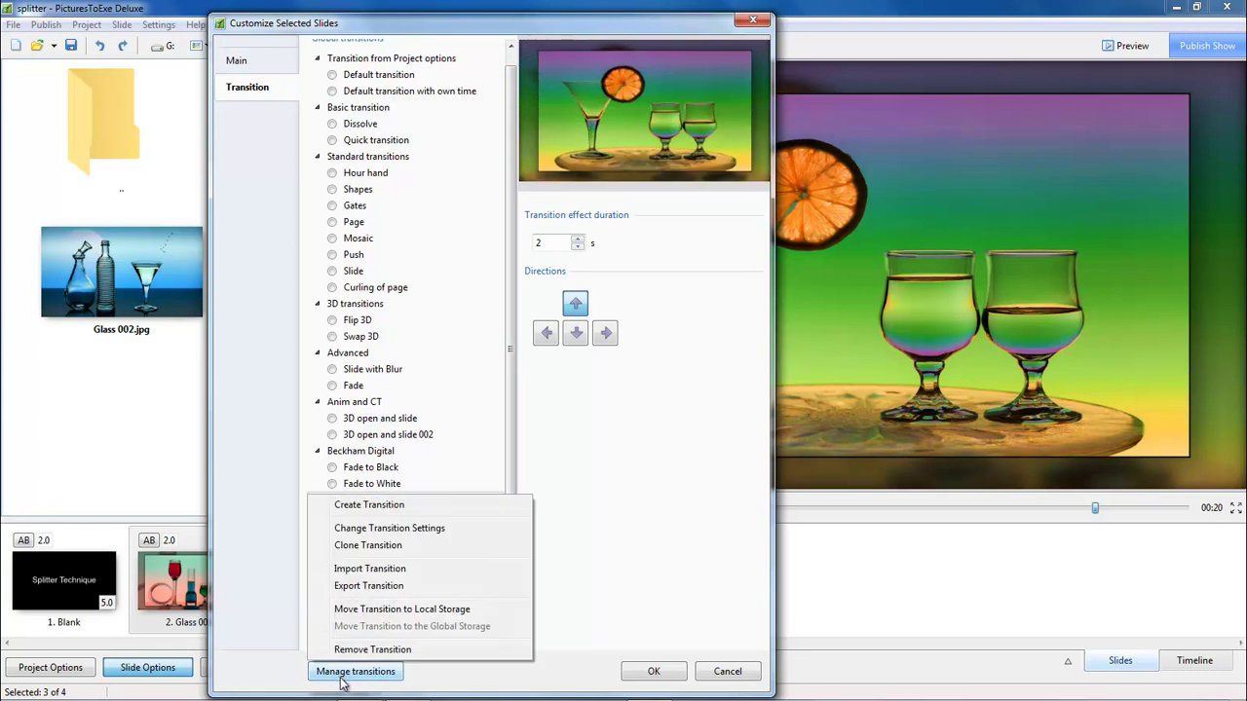
pyautogui.click(371, 531)
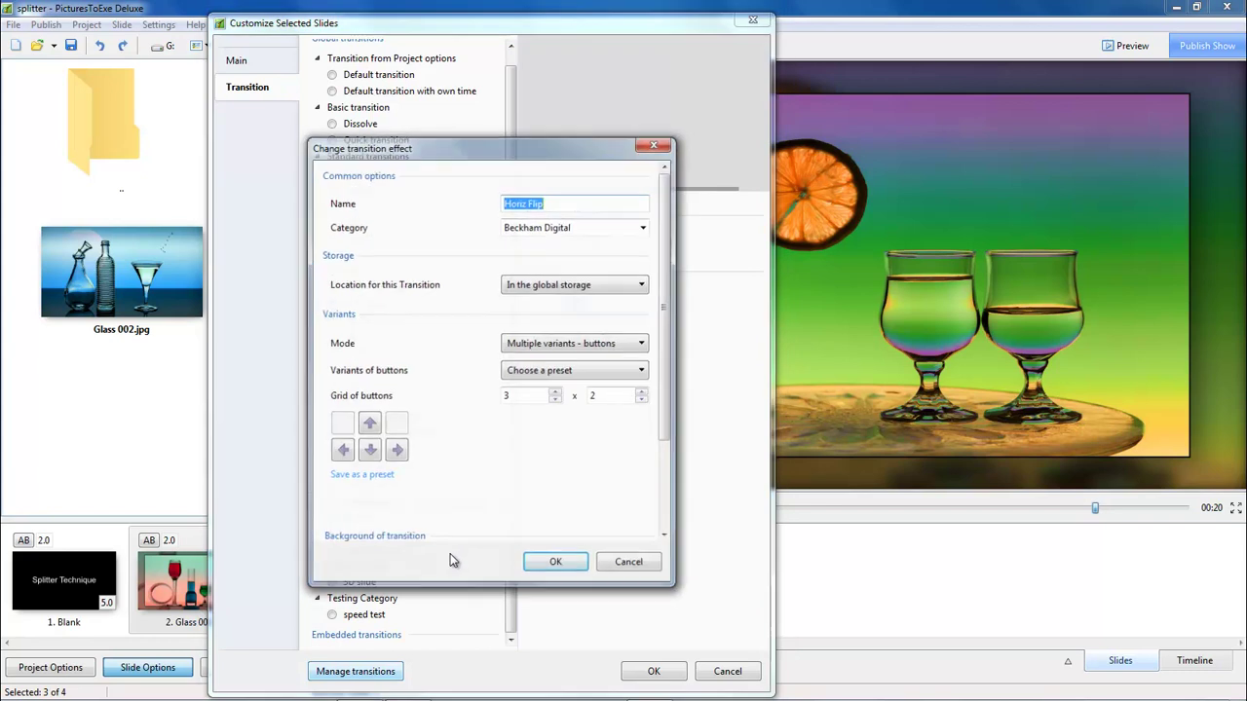
# - Set Horiz Flip to use the background from the slide with a transparent background of slides, and confirm the slide options
pyautogui.scroll(-3, 662, 323)
pyautogui.scroll(-2, 662, 324)
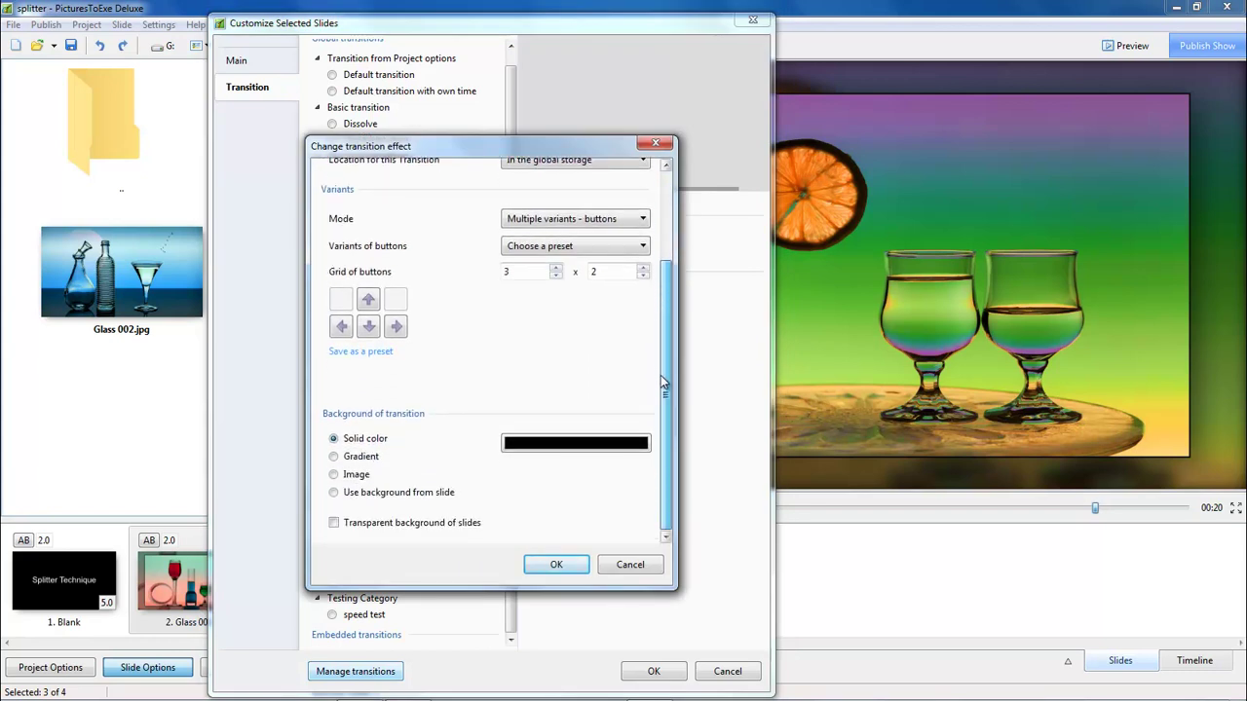
pyautogui.click(334, 494)
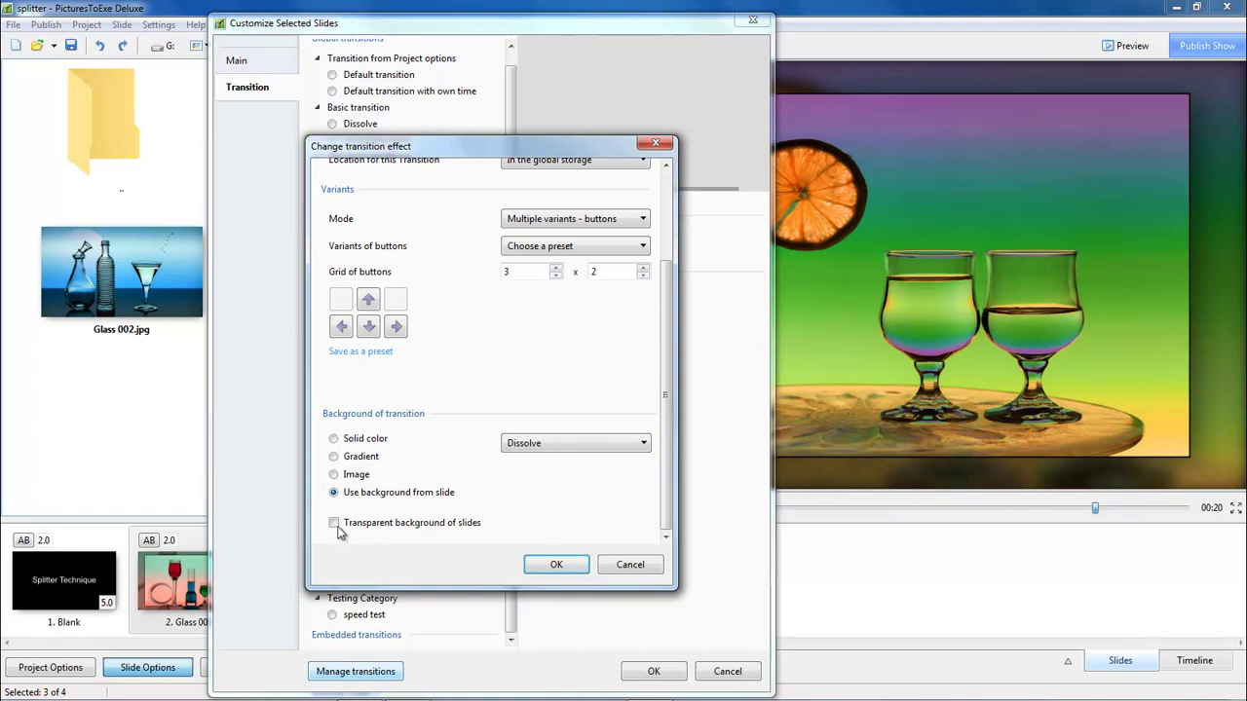
pyautogui.click(334, 524)
pyautogui.click(554, 567)
pyautogui.click(651, 674)
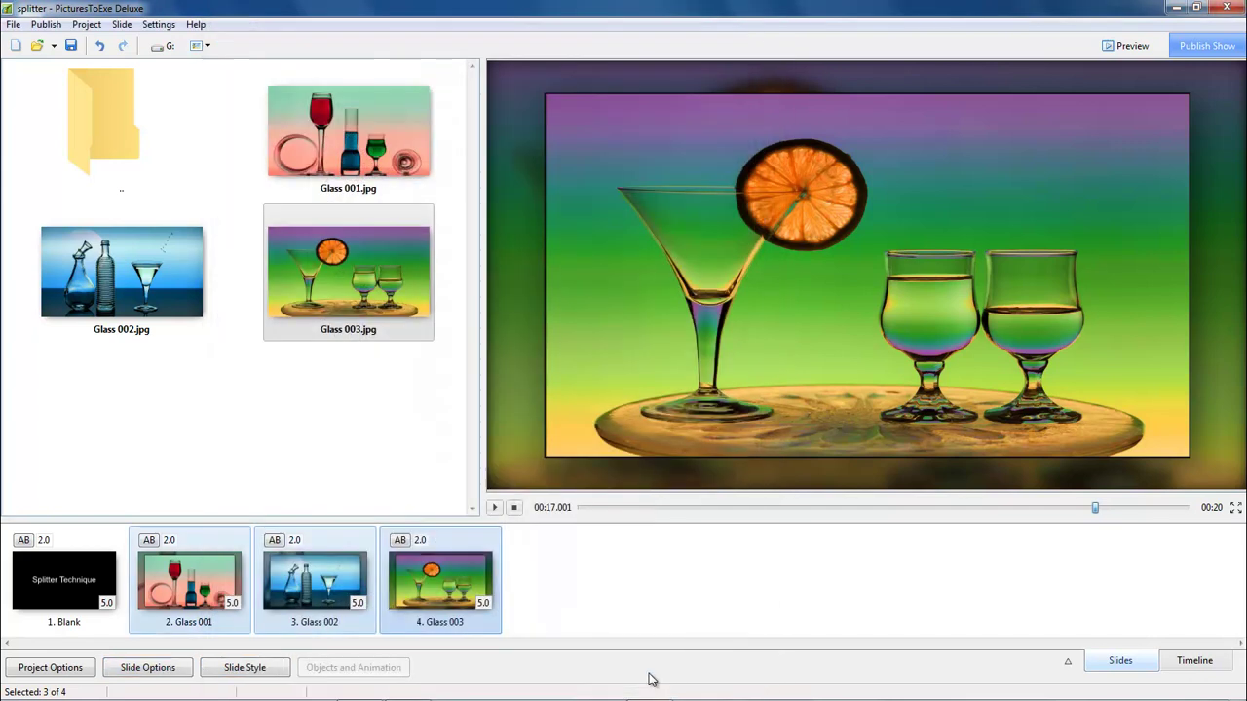
# - Play the show from the title slide to review the changed Horiz Flip transition
pyautogui.click(94, 576)
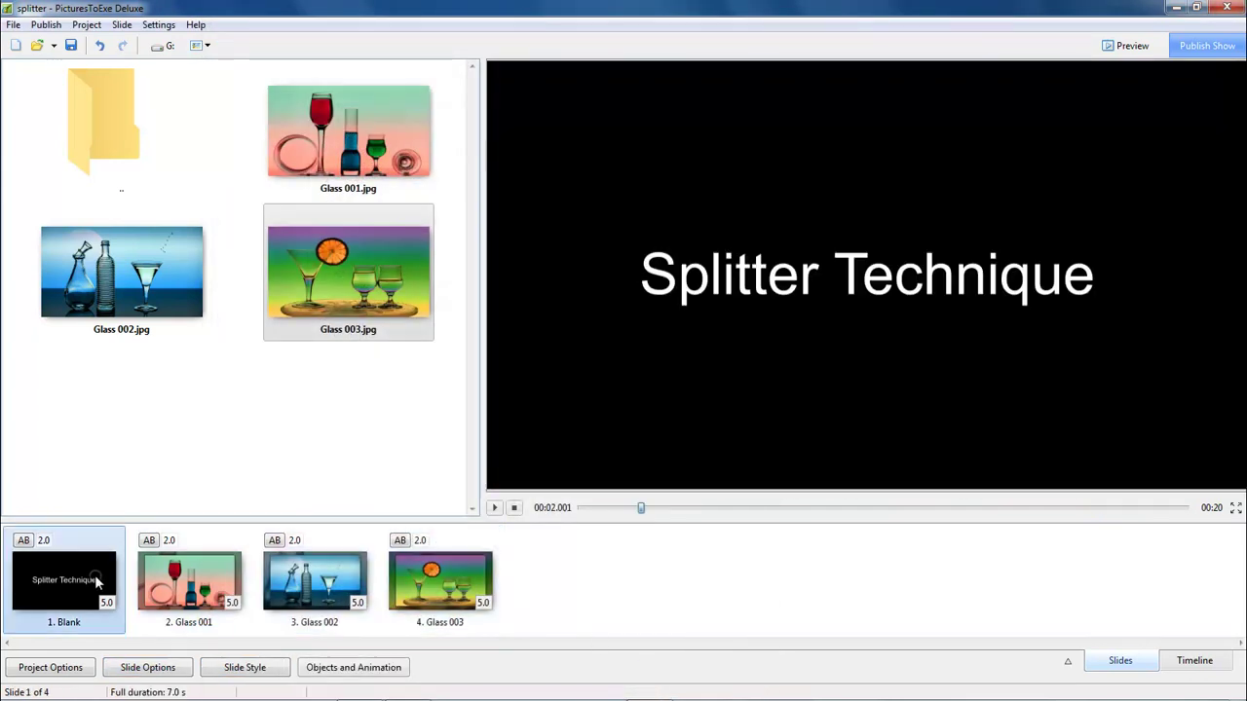
pyautogui.click(495, 507)
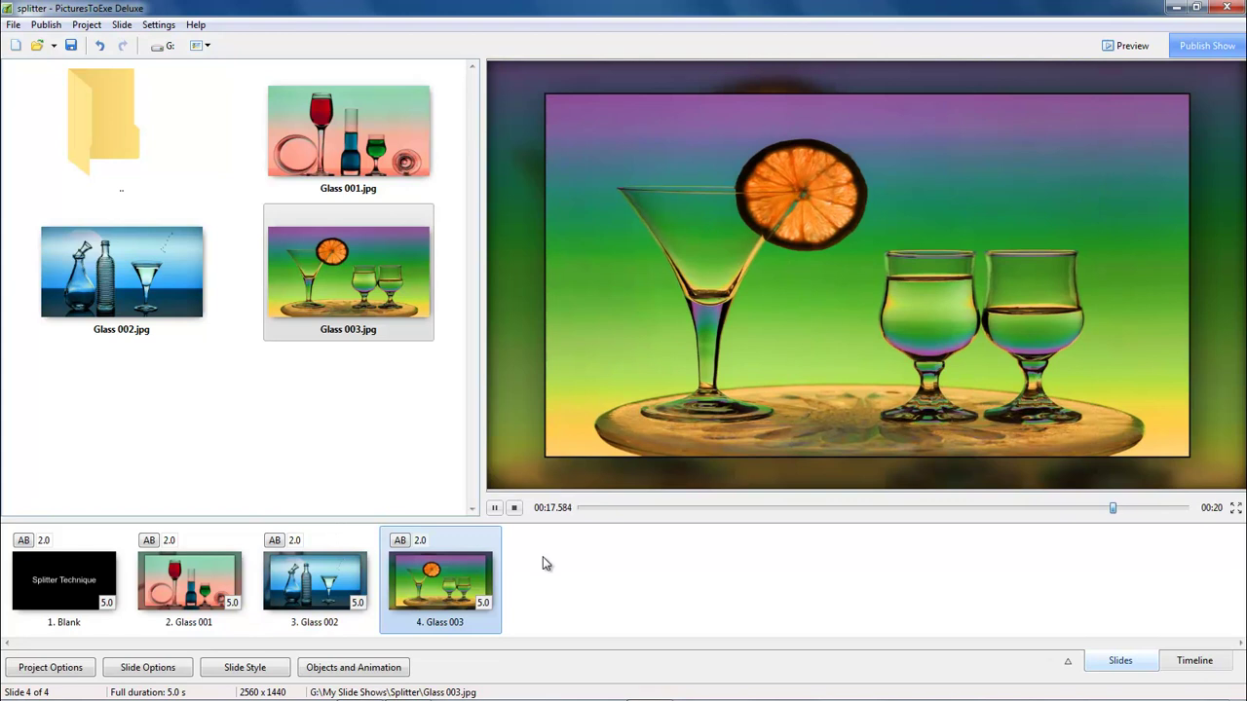
# - Add a splitter for background objects to slide 2 in its objects and animation editor
pyautogui.click(202, 590)
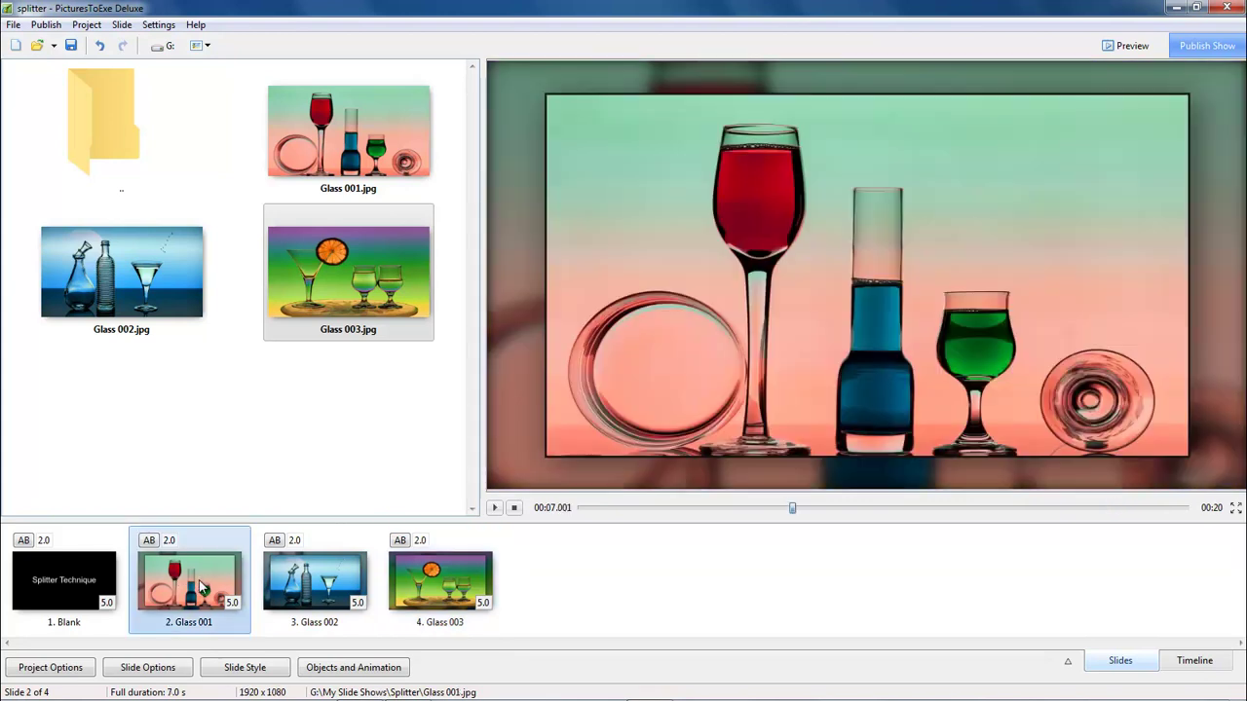
pyautogui.click(338, 673)
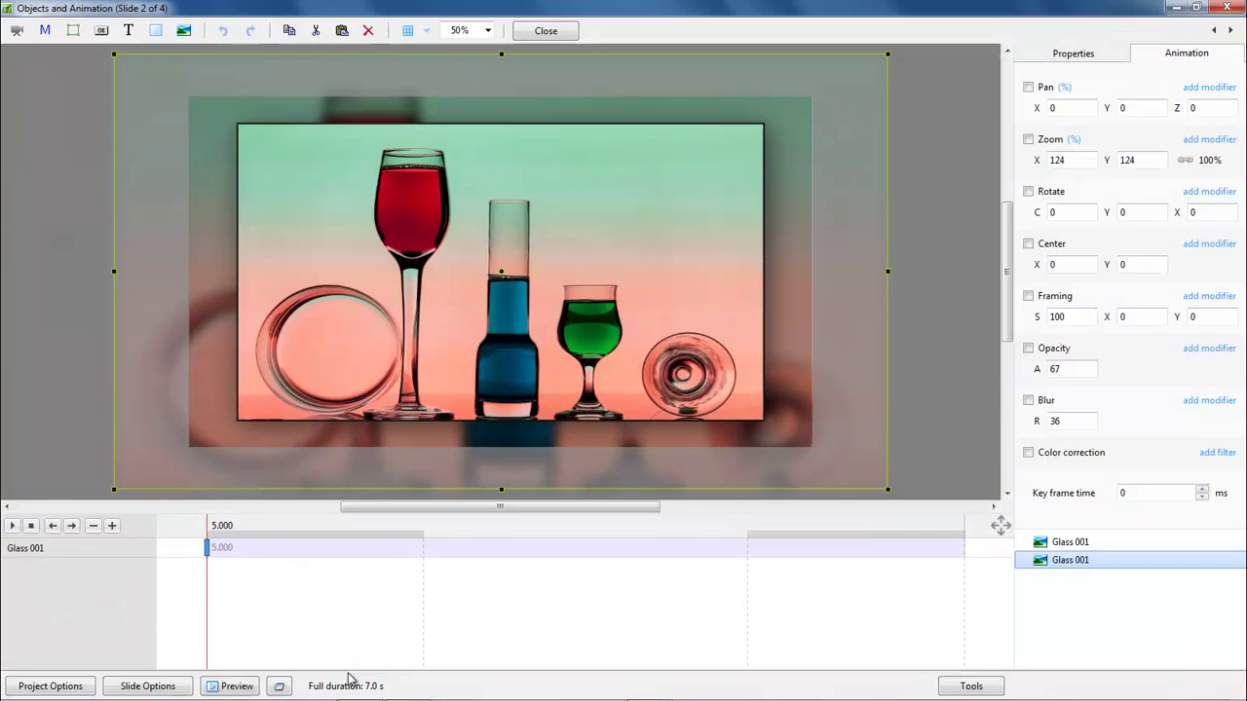
pyautogui.click(1064, 591)
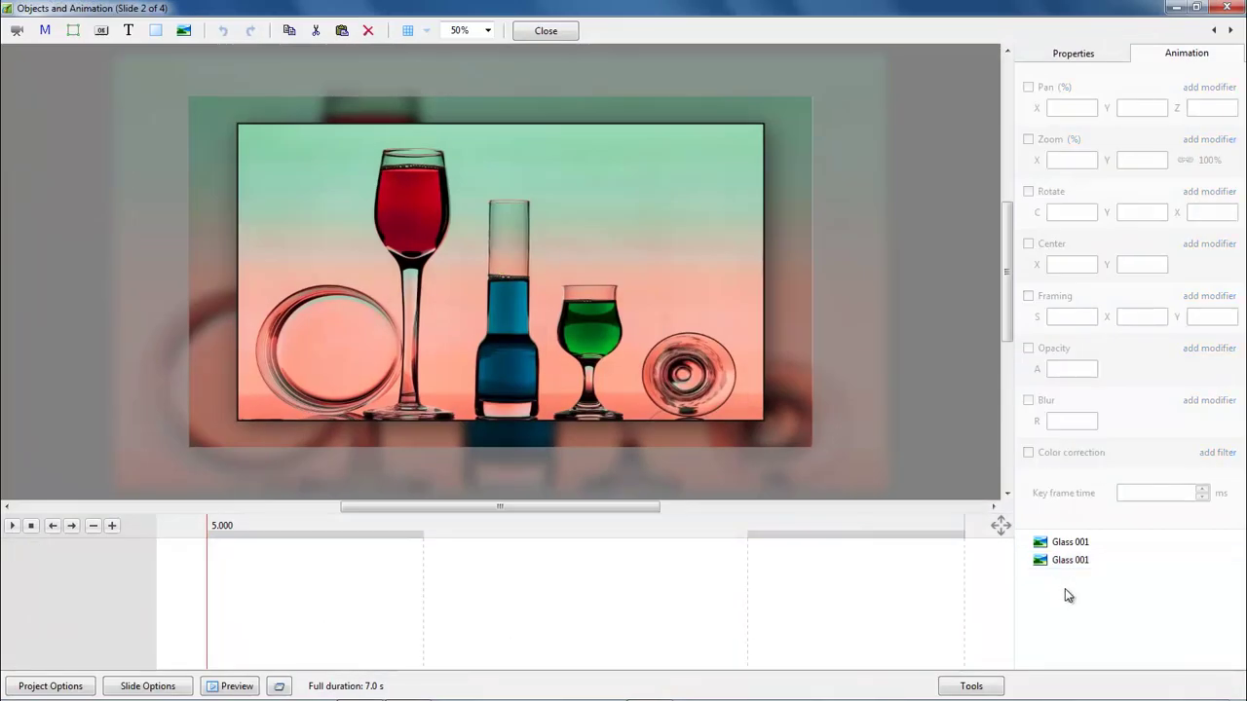
pyautogui.rightClick(1117, 582)
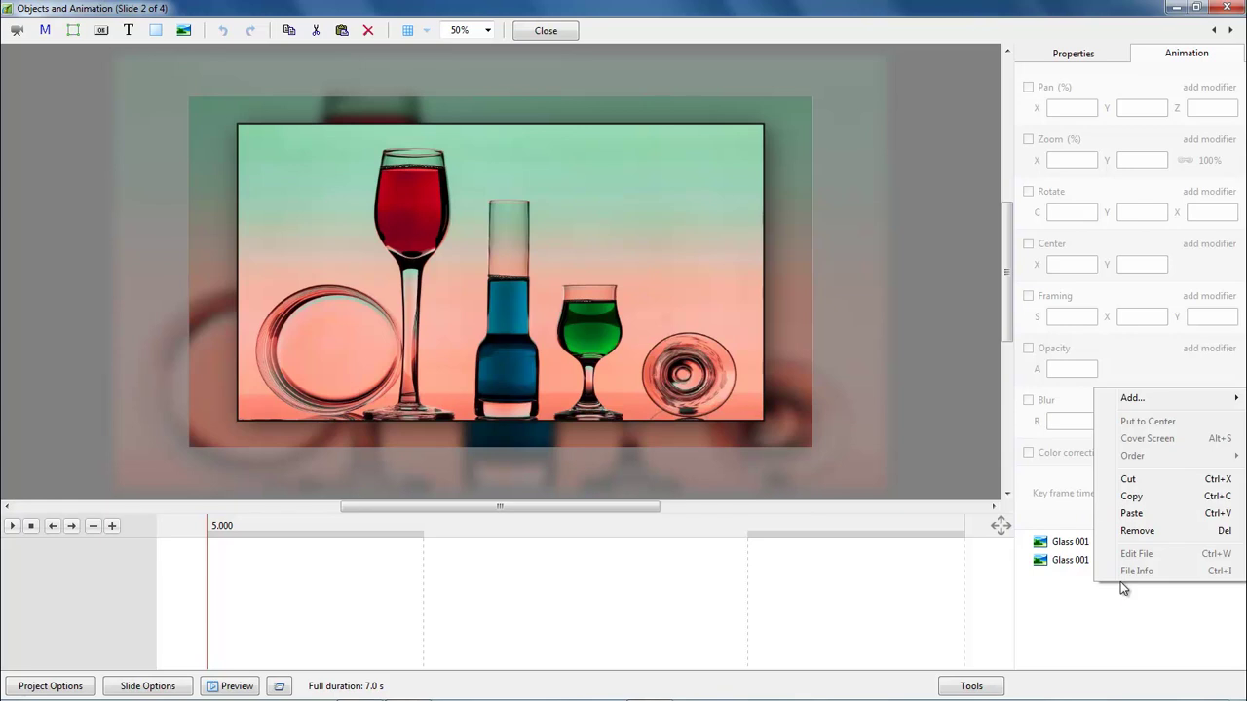
pyautogui.moveTo(1150, 400)
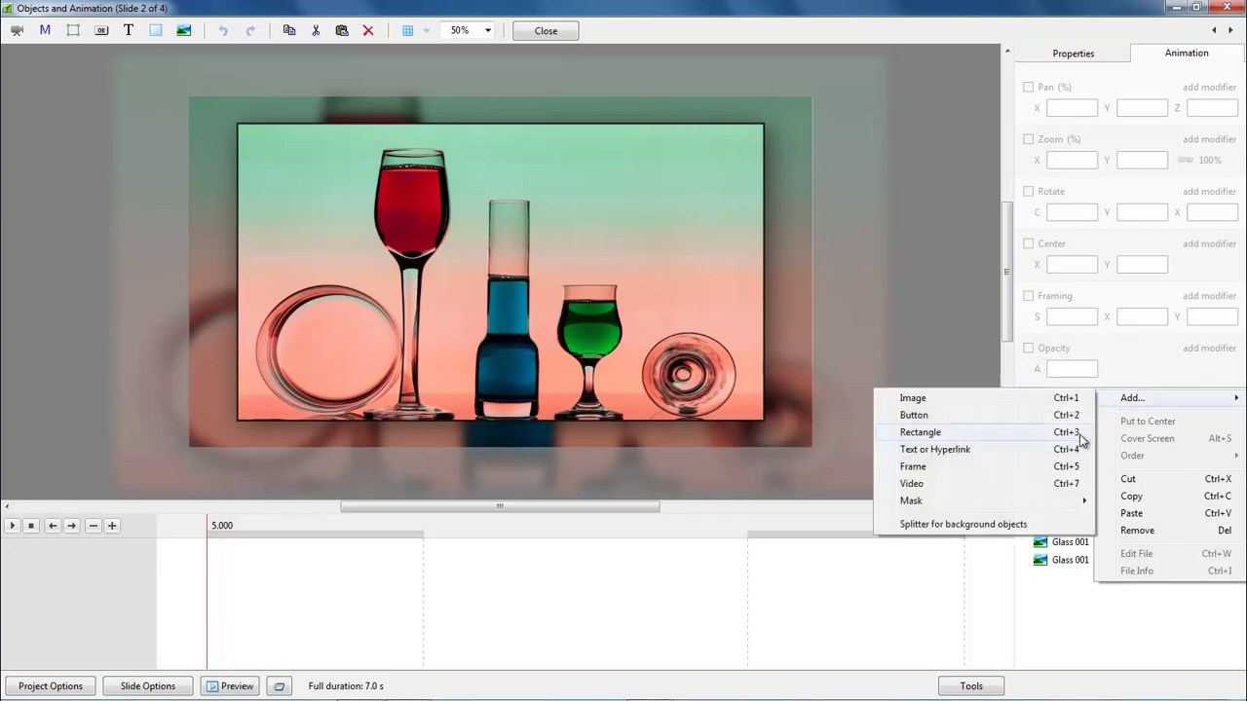
pyautogui.click(975, 527)
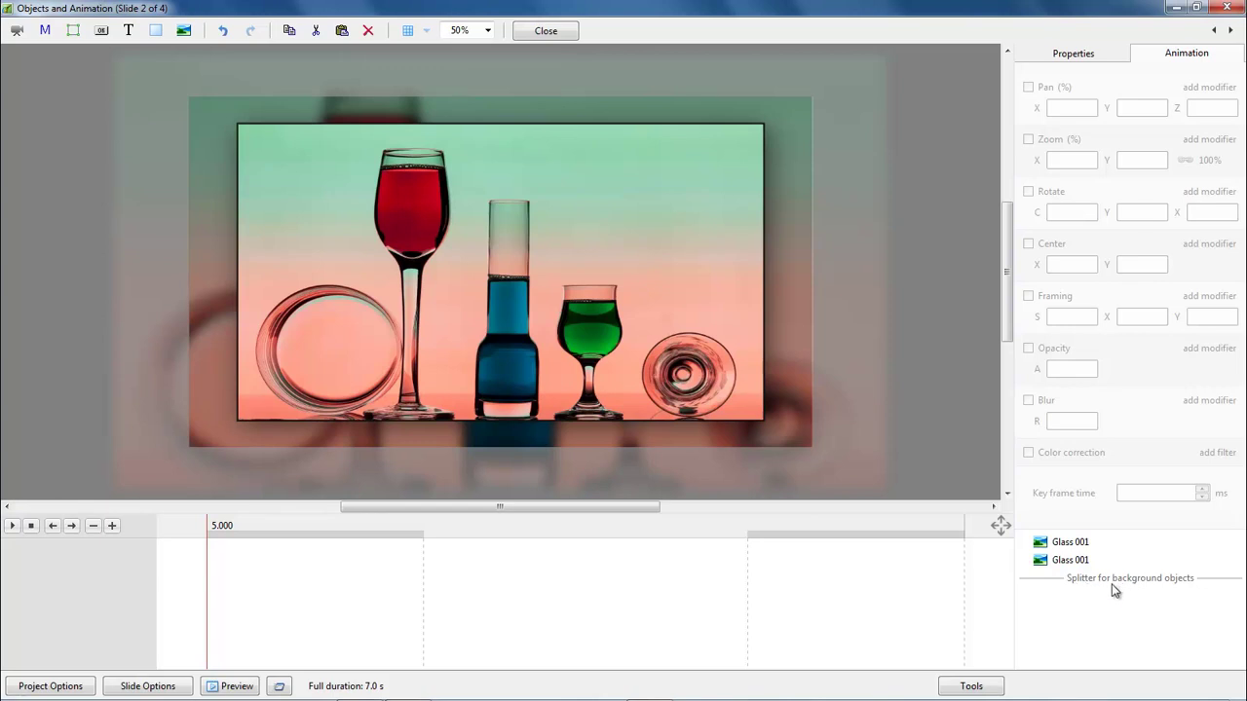
# - Move the rear Glass 001 image below the splitter for background objects and bring up its ordering options
pyautogui.click(1067, 562)
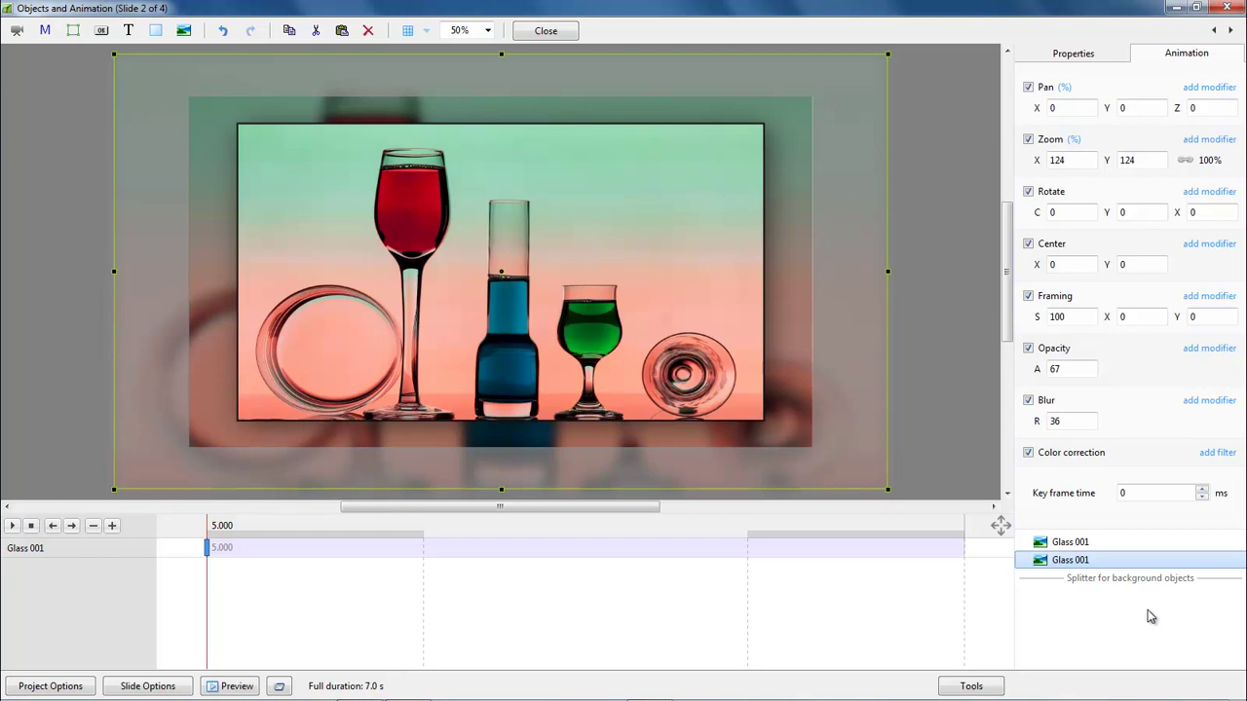
pyautogui.hotkey('shift', 'pagedown')
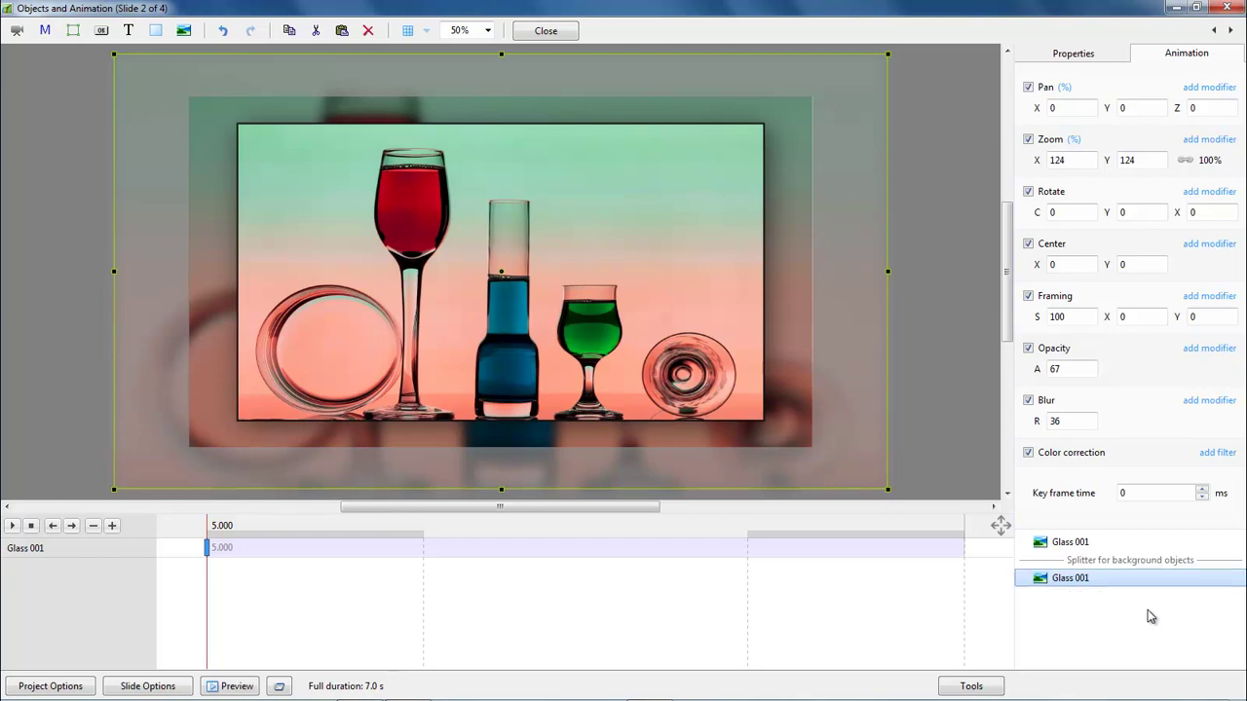
pyautogui.rightClick(1078, 582)
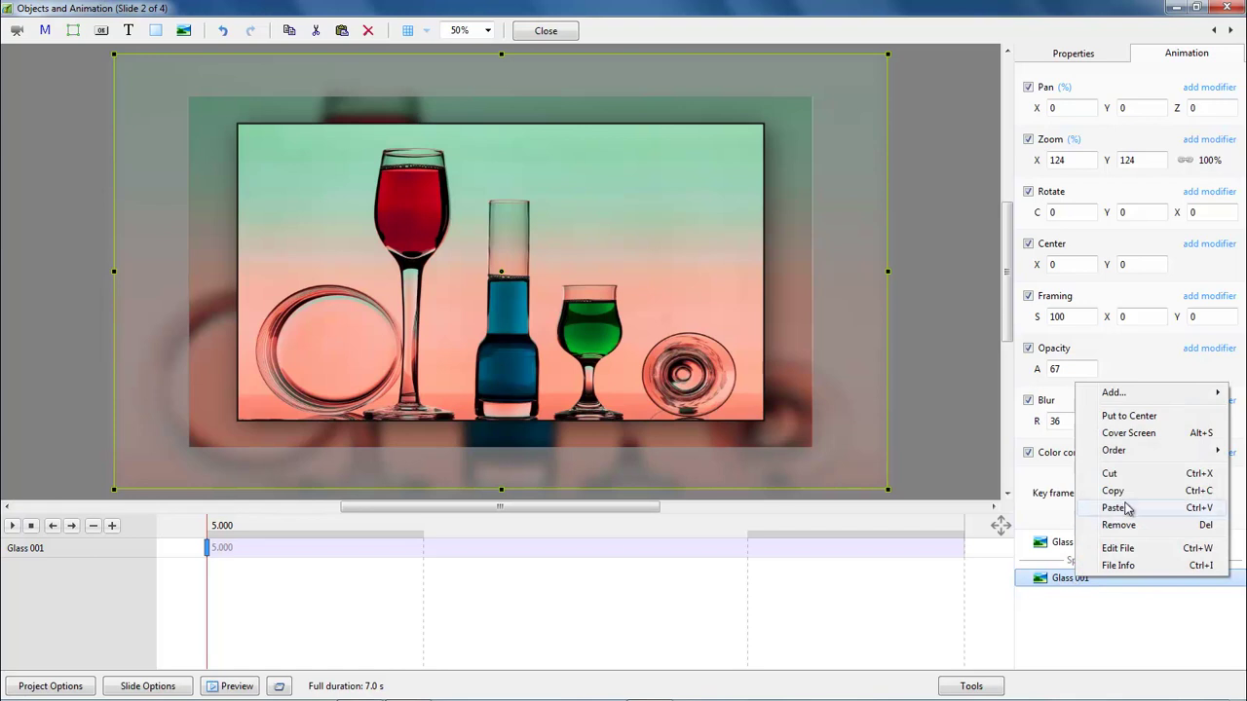
pyautogui.moveTo(1112, 454)
# - On slide 3, add a splitter for background objects and move the rear Glass 002 image below it
pyautogui.click(1233, 37)
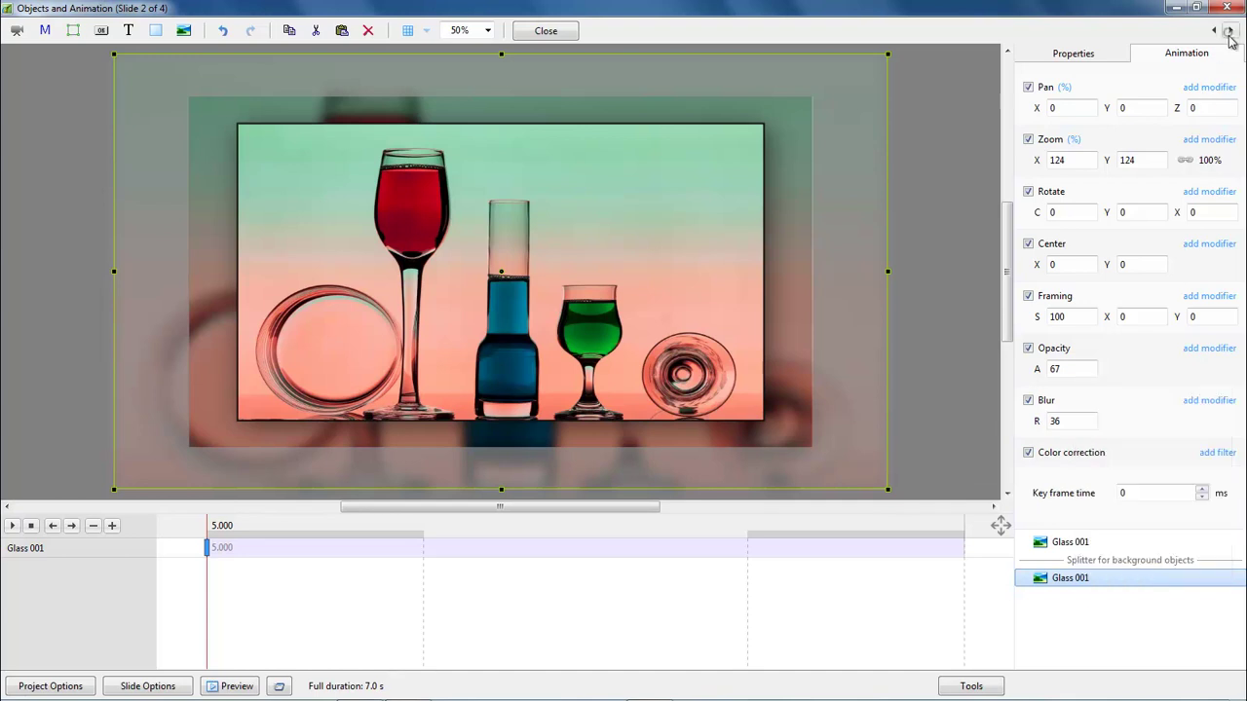
pyautogui.click(1231, 30)
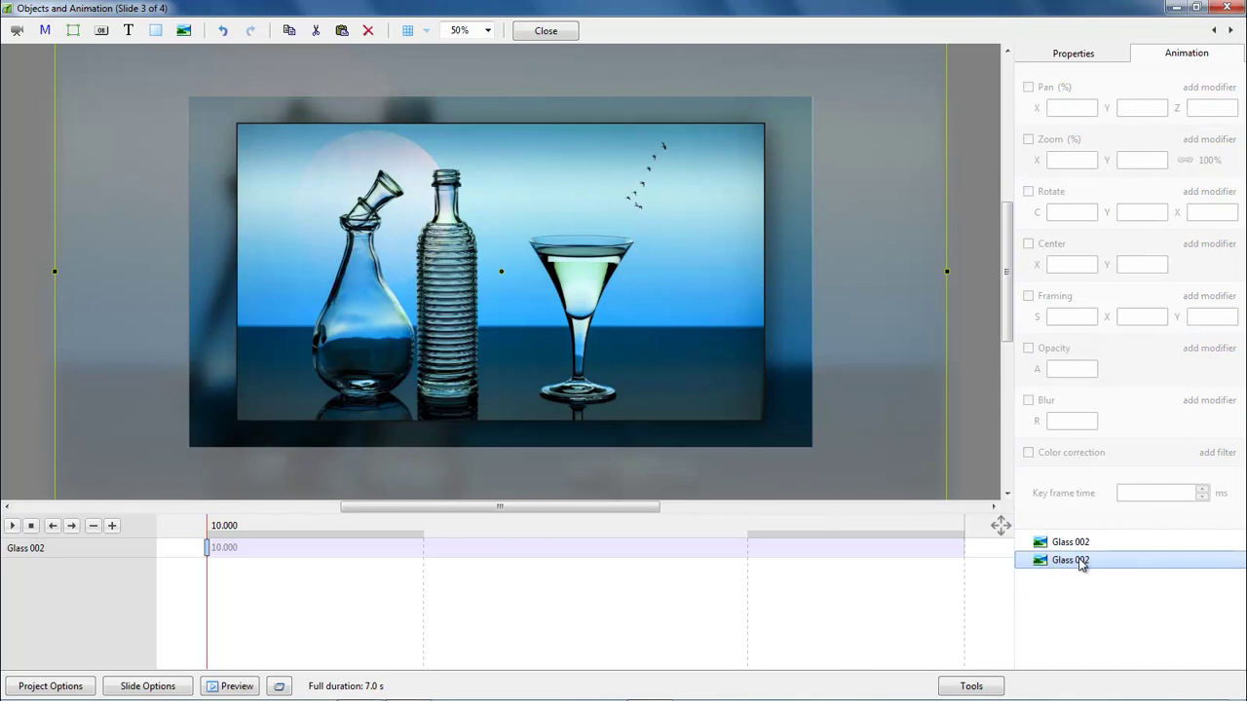
pyautogui.rightClick(1069, 565)
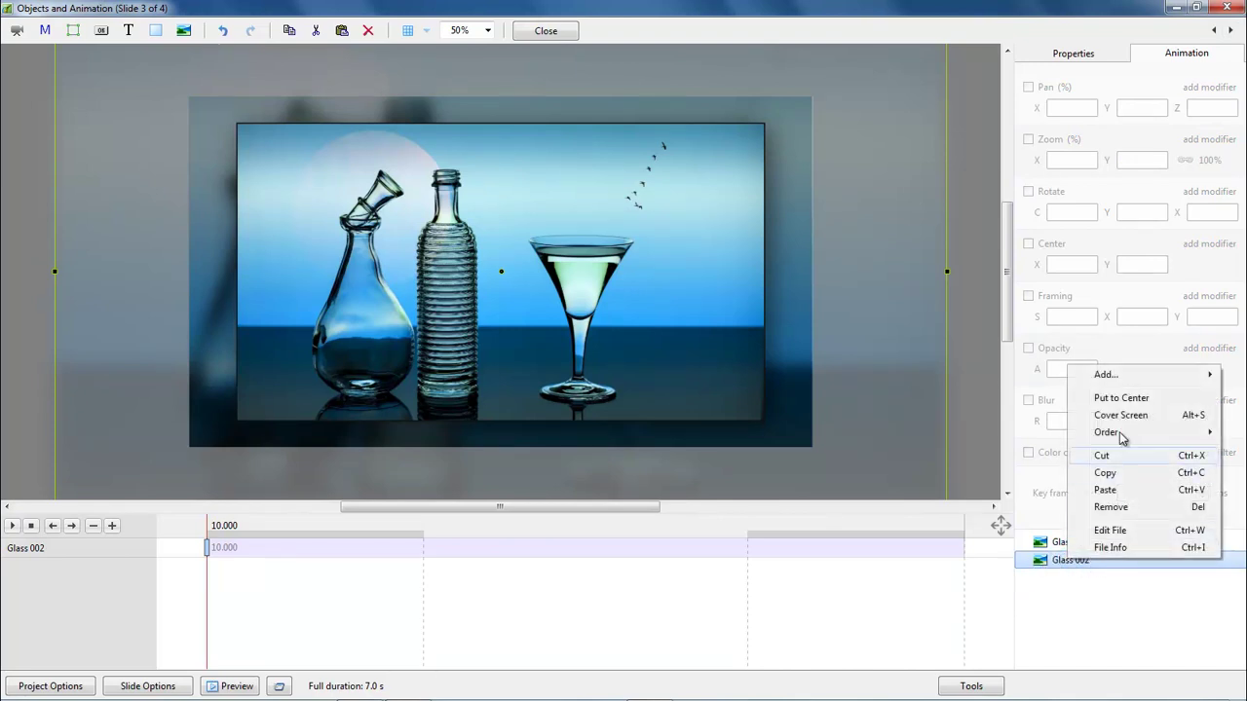
pyautogui.click(1109, 375)
pyautogui.click(945, 500)
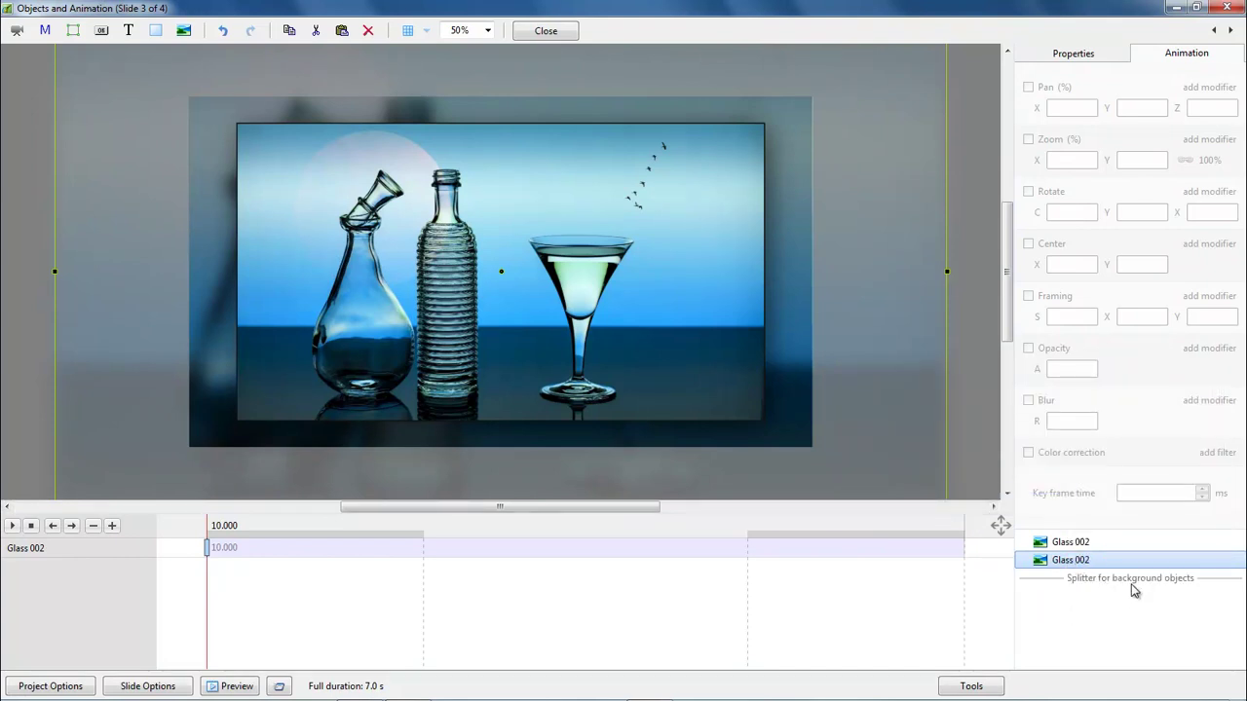
pyautogui.hotkey('ctrl', 'Down')
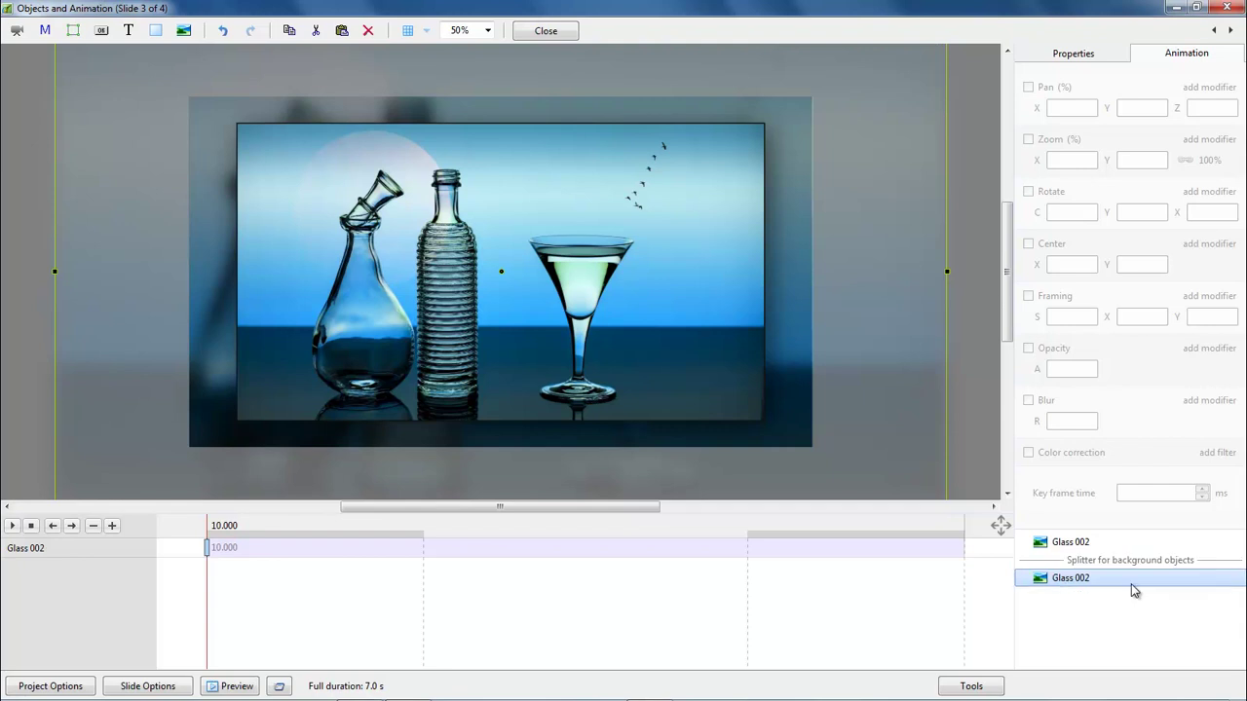
# - On slide 4, add a splitter for background objects with the rear Glass 003 image below it, and close the objects and animation editor
pyautogui.click(1230, 30)
pyautogui.rightClick(1081, 559)
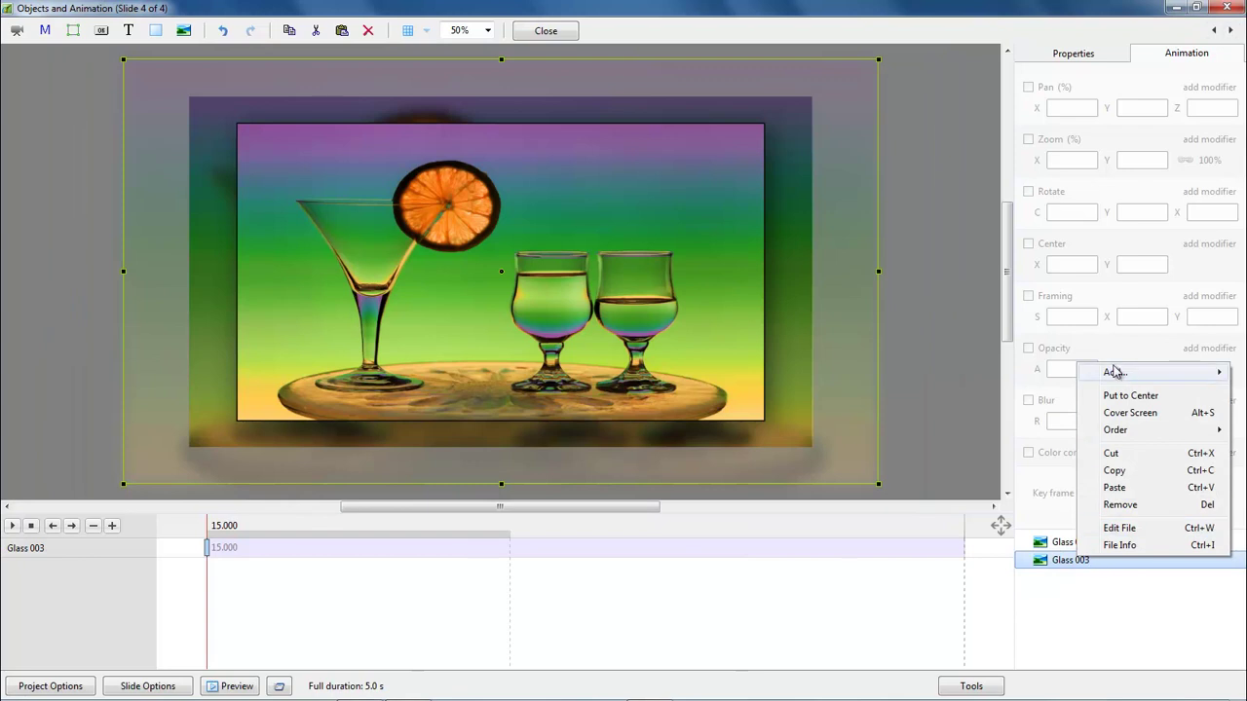
pyautogui.moveTo(1120, 377)
pyautogui.click(943, 500)
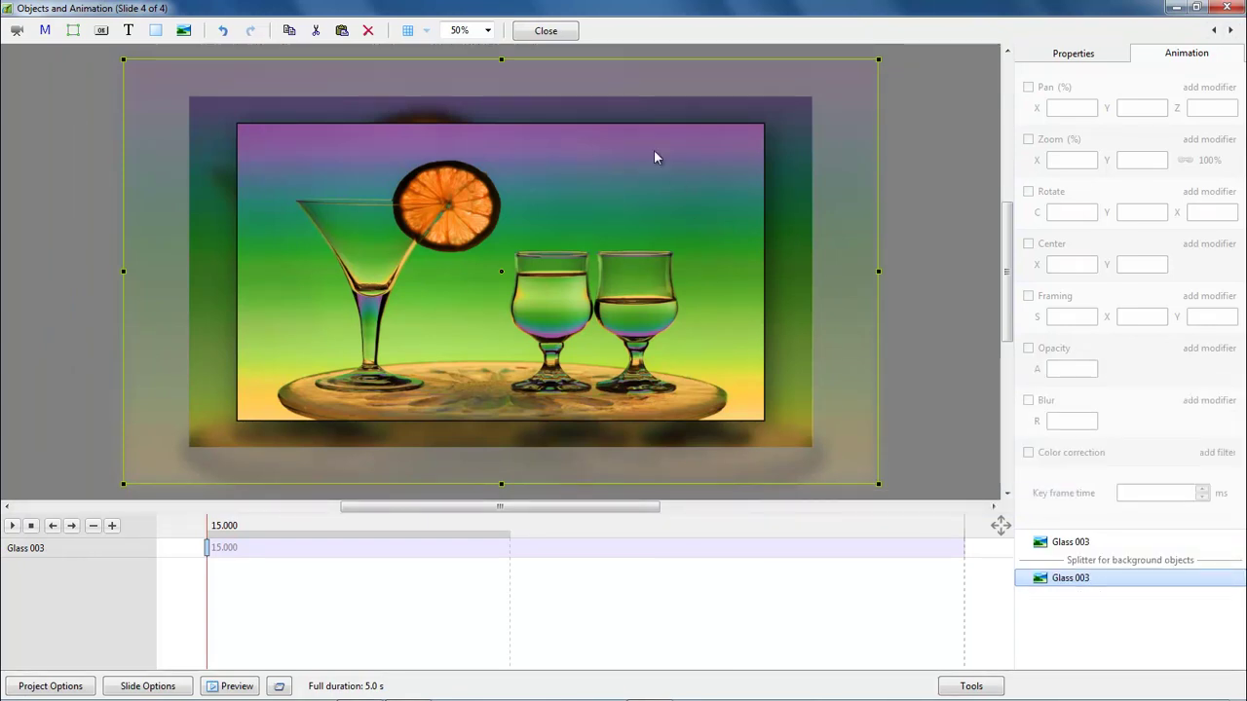
pyautogui.click(535, 32)
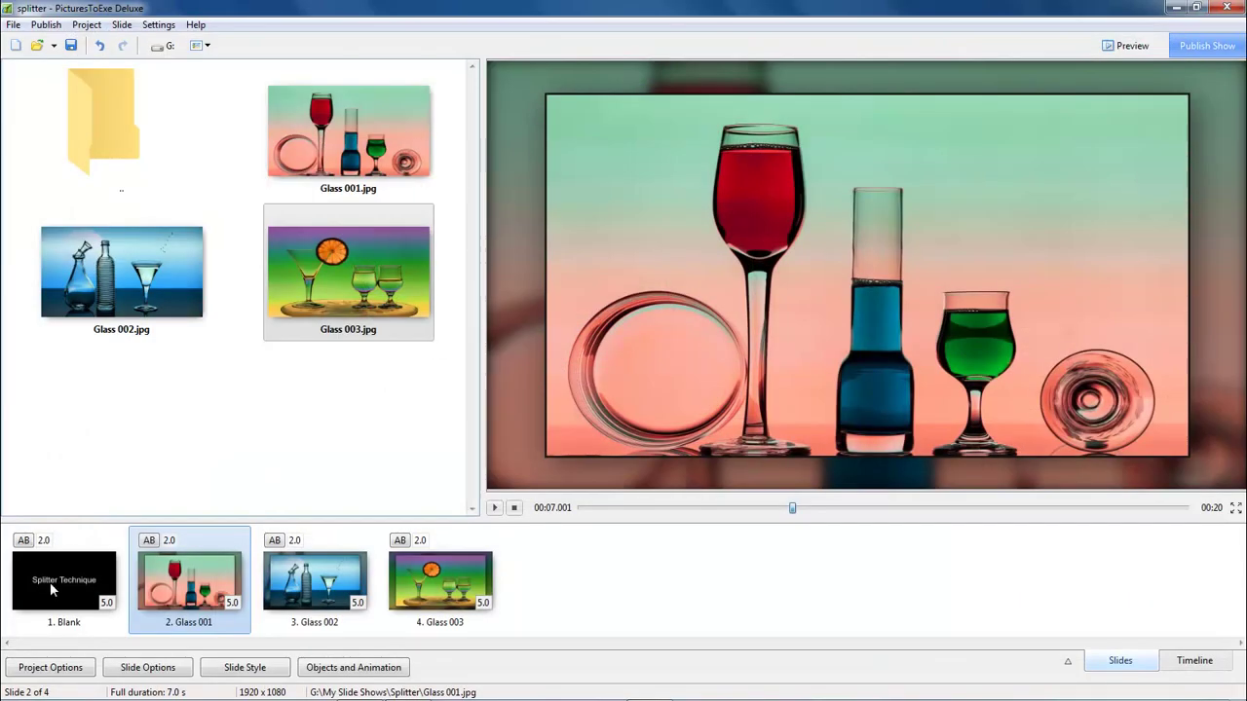
# - Play the show from the Splitter Technique title slide to review the transitions with the background splitters in place
pyautogui.click(61, 586)
pyautogui.click(496, 509)
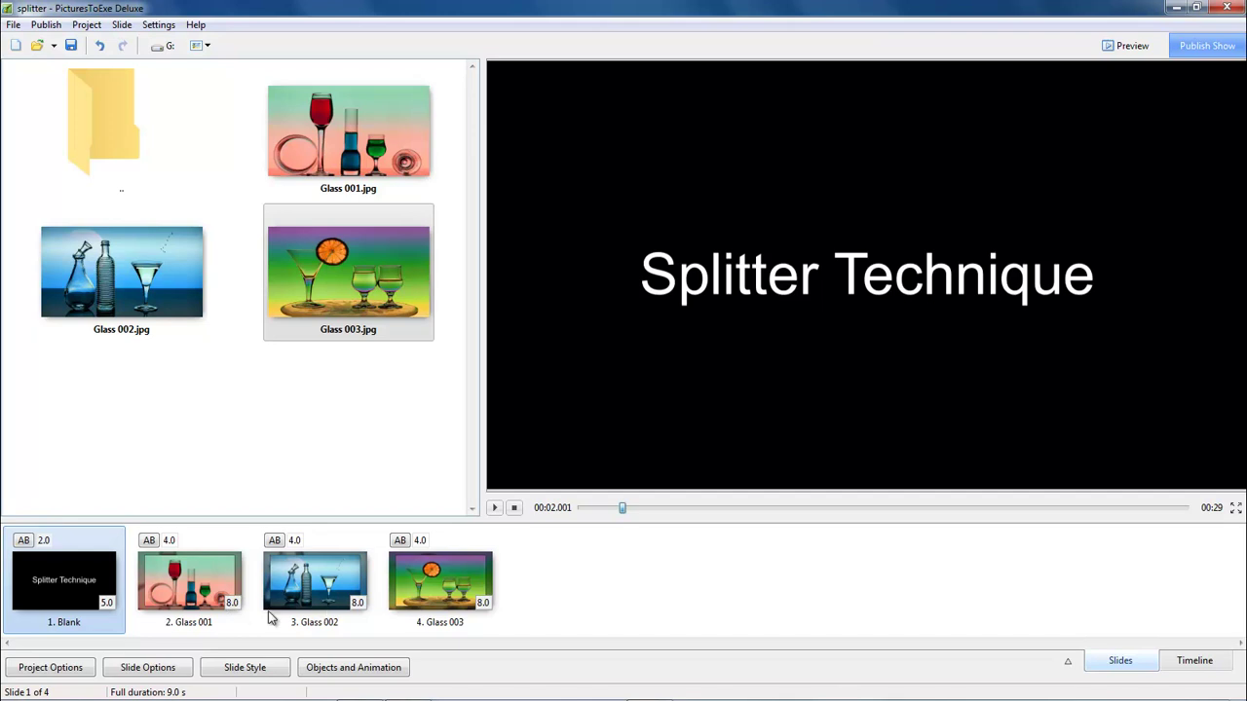
pyautogui.click(495, 508)
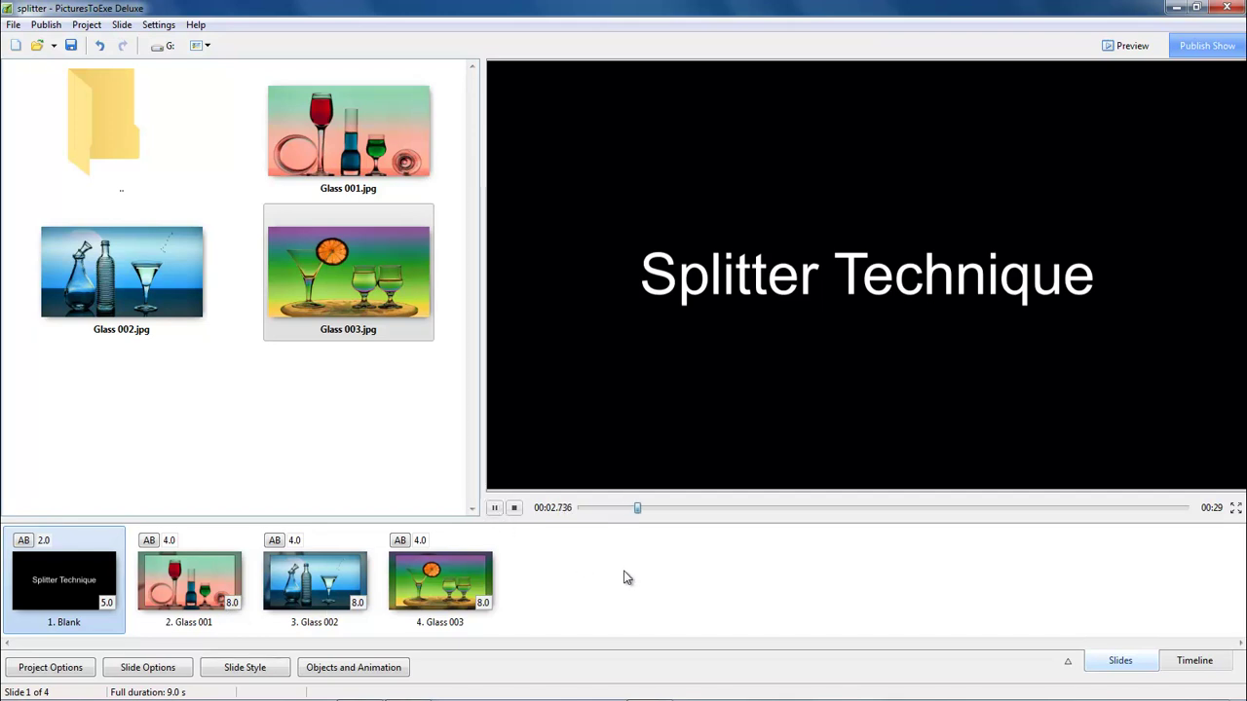